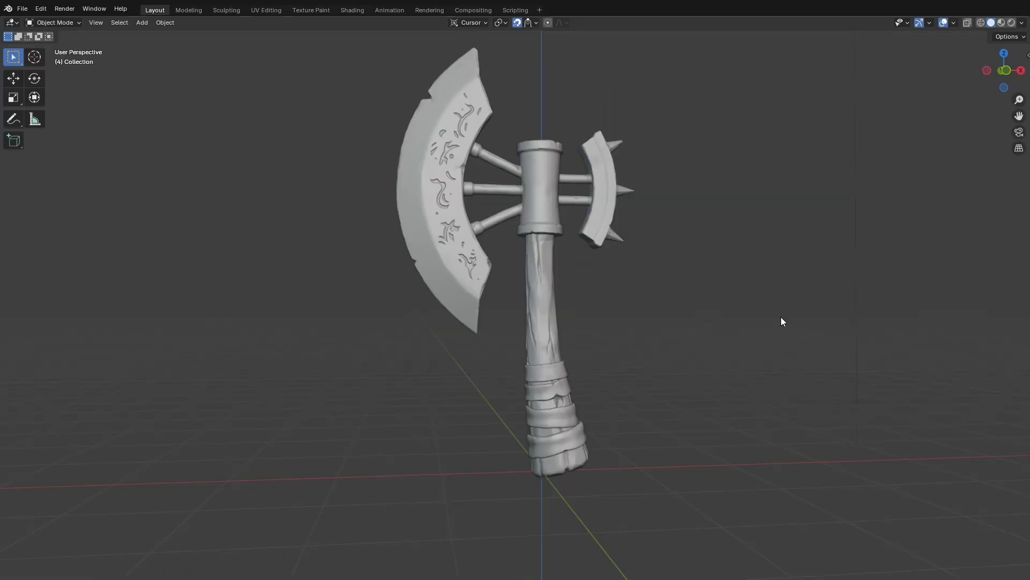
Step: Show the JRetopo sidebar tab, widen it so labels read fully, and select blade_hp
middle_drag(781, 321, 743, 366)
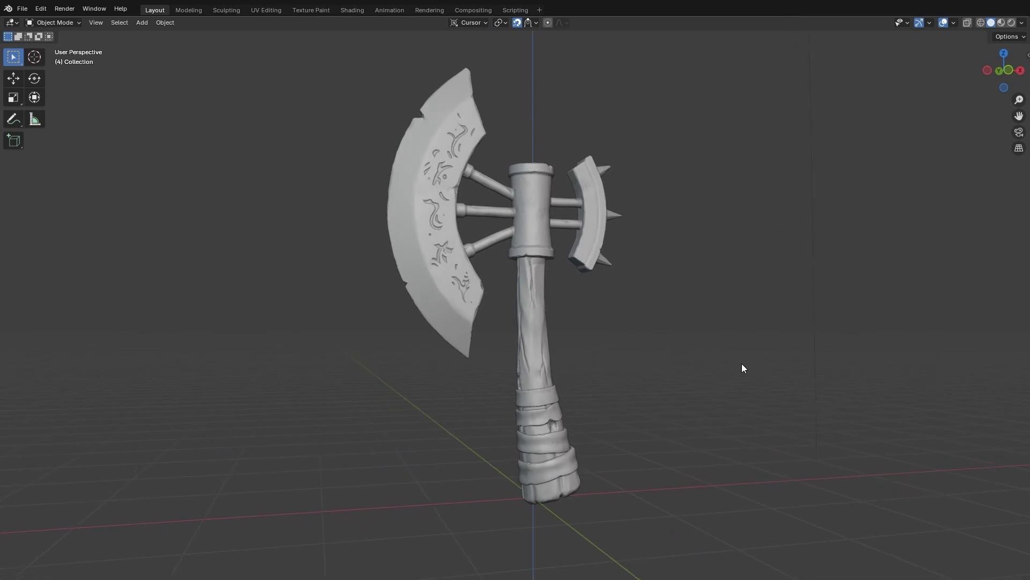
key(n)
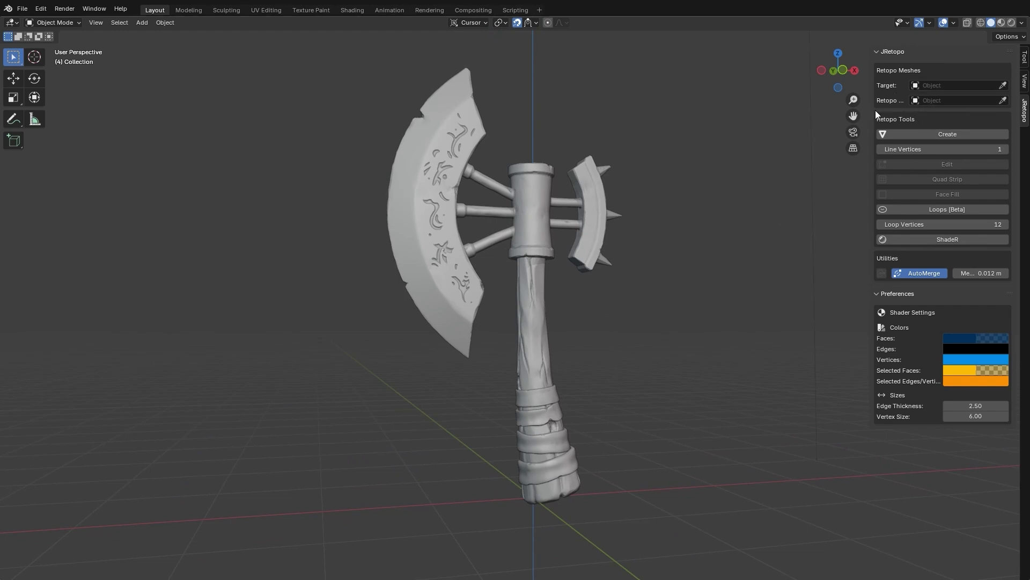
drag(873, 113, 835, 117)
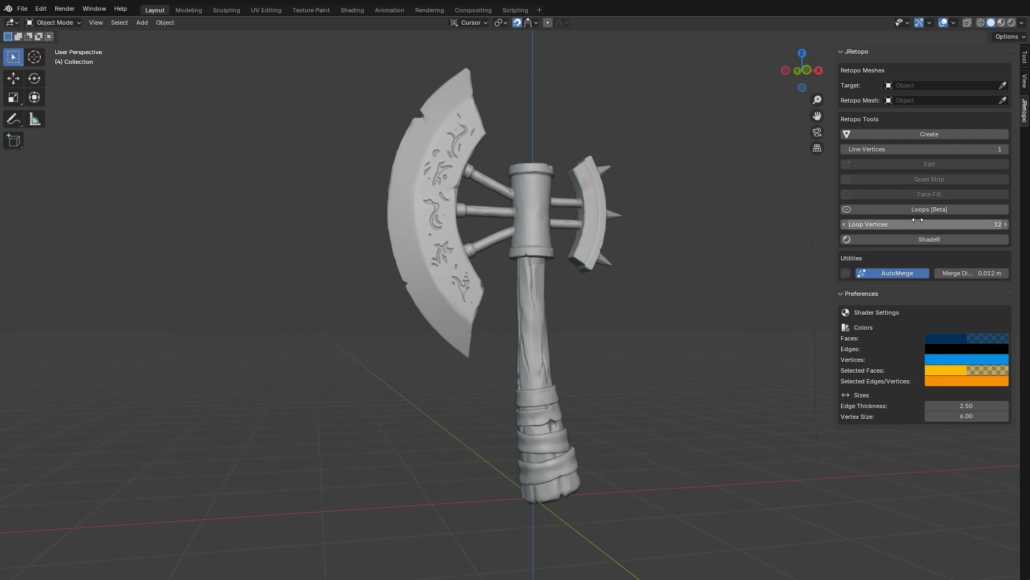
click(474, 144)
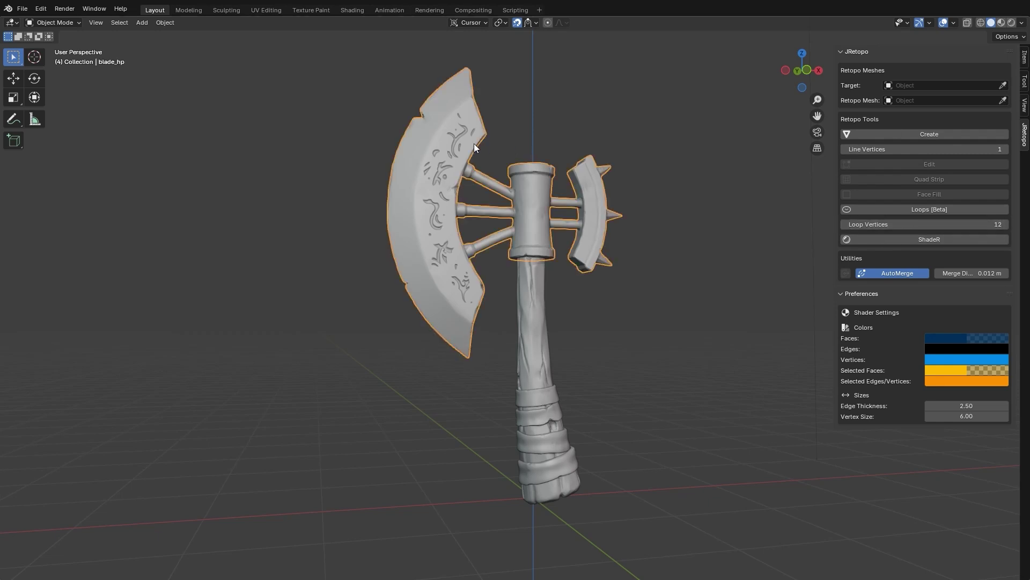
Step: Hide blade_hp and the bandage, leaving the bare handle, and enable ShadeR retopo drawing
key(h)
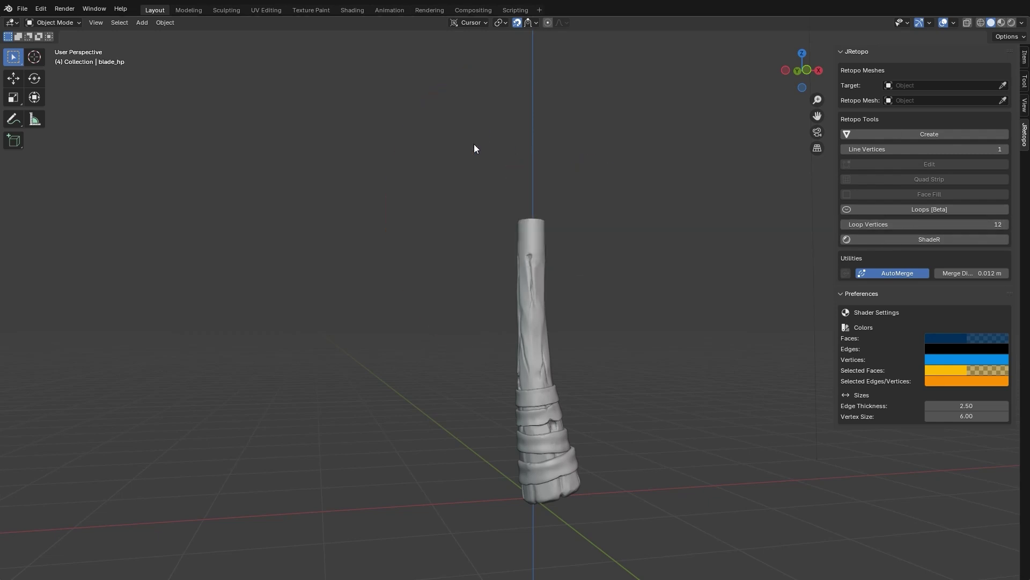
click(544, 400)
key(h)
middle_drag(627, 418, 621, 349)
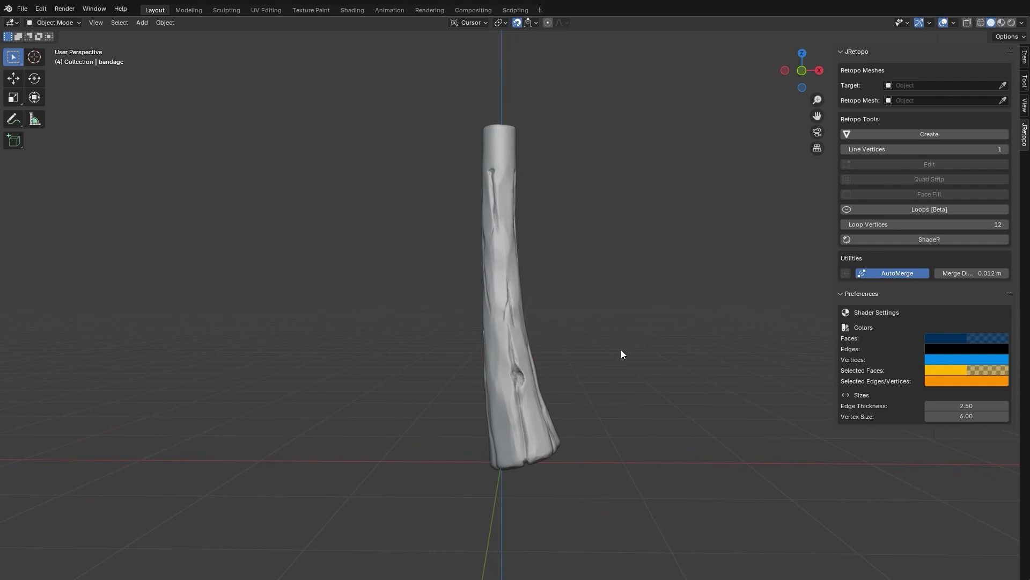
click(928, 240)
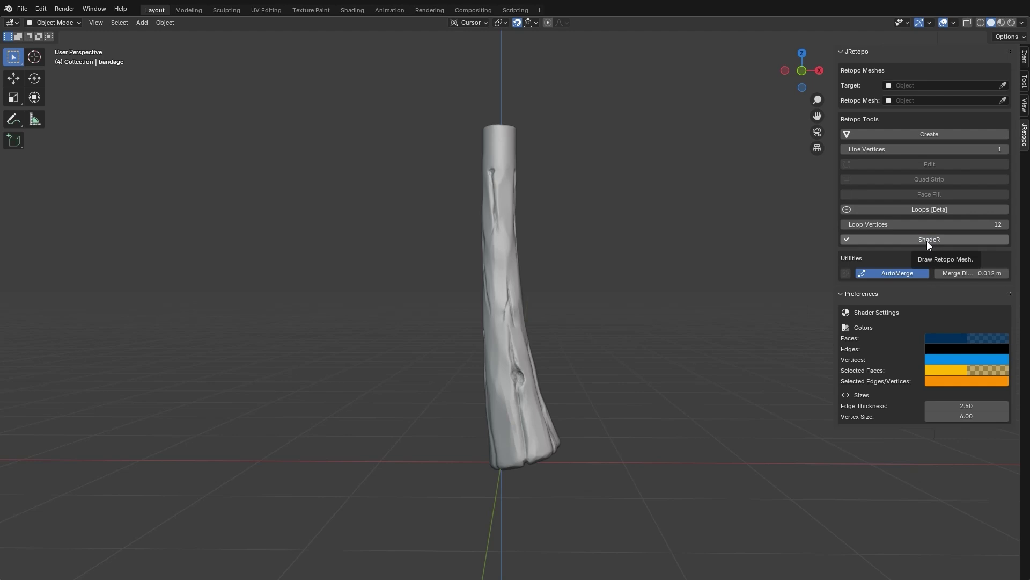
Step: Create a new retopo mesh and draw the first vertex line down the handle's front
click(911, 136)
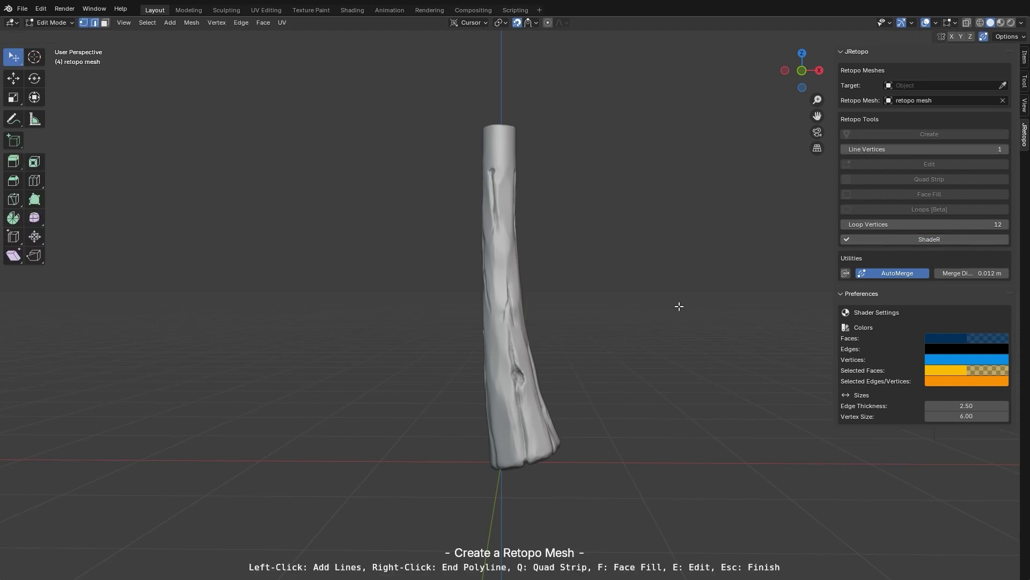
click(493, 323)
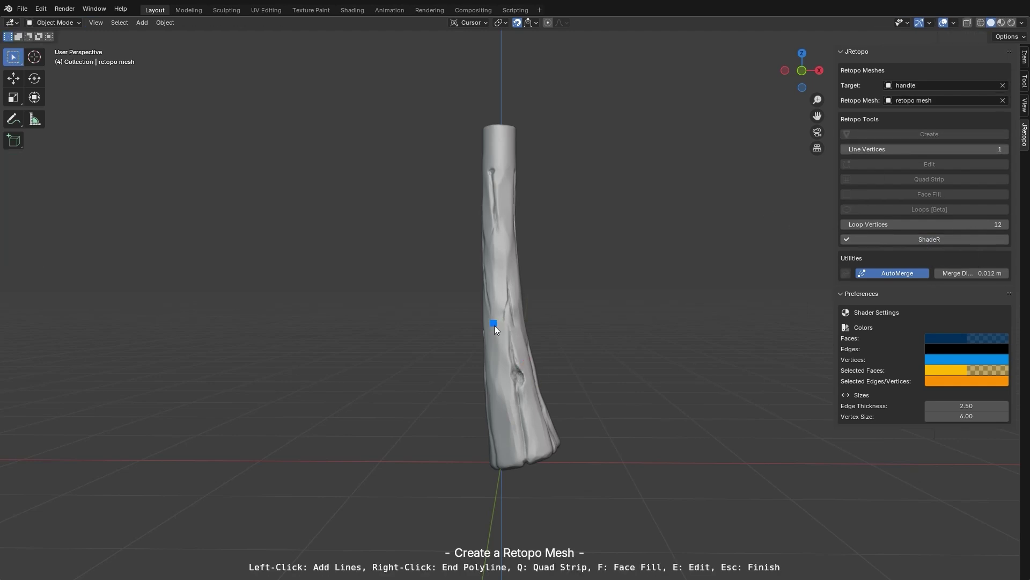
click(495, 365)
click(501, 406)
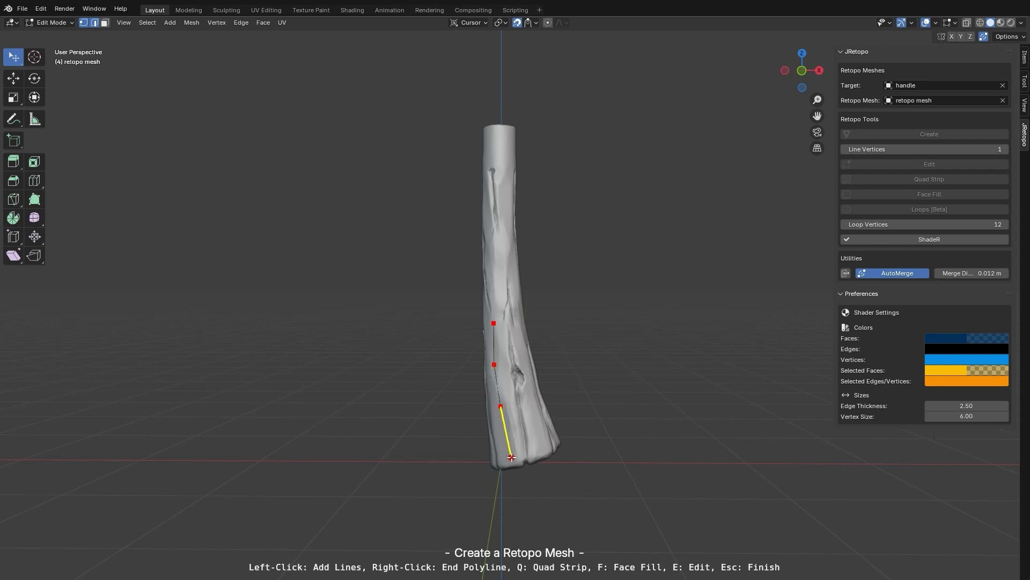
click(511, 452)
click(521, 465)
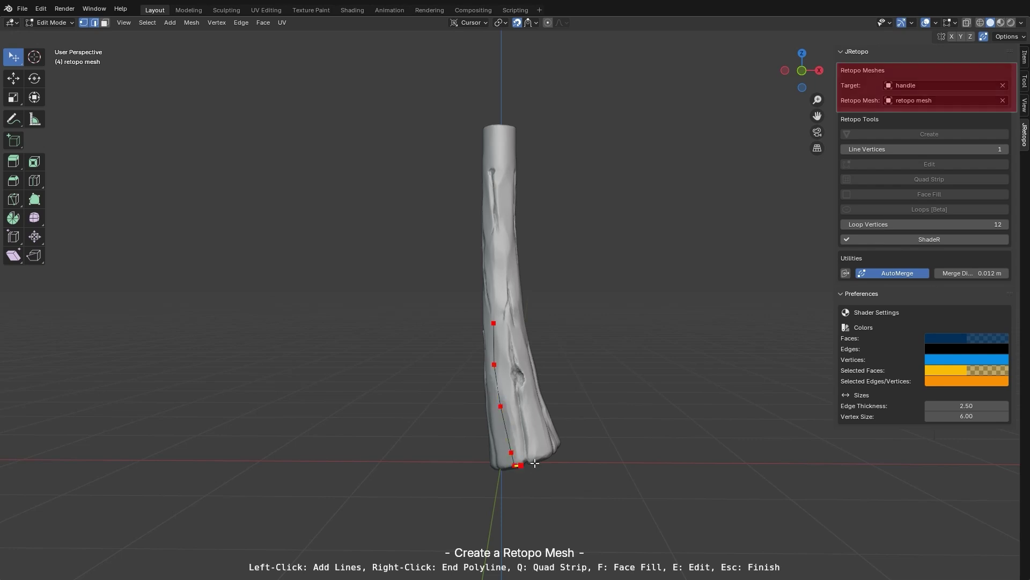
Step: Draw a second vertex line from the handle's bottom right back up to the top
click(550, 453)
click(545, 443)
click(531, 402)
click(521, 356)
click(517, 321)
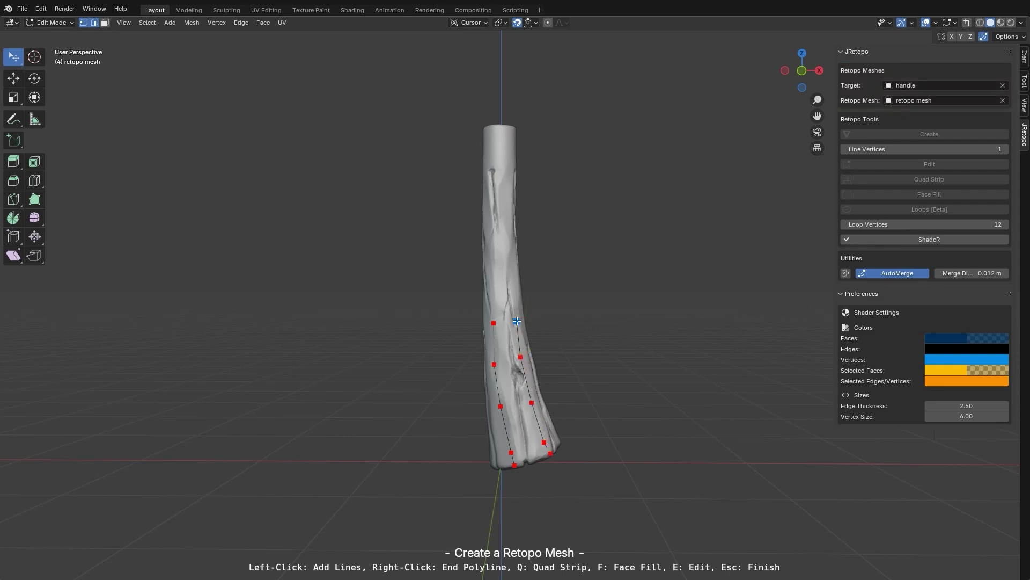
Step: Face-fill the gaps between the two vertex lines into a column of quads
key(f)
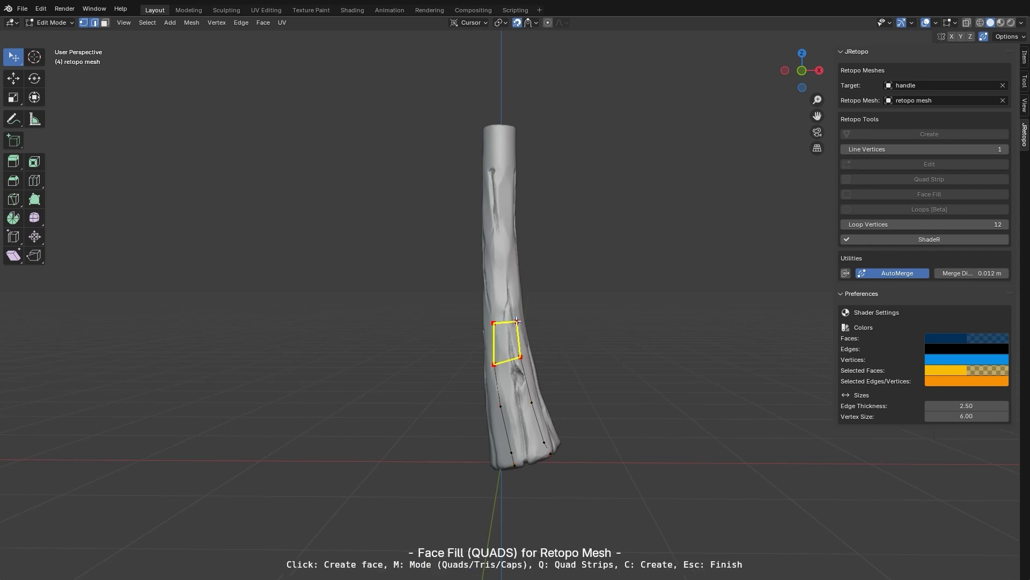
click(502, 348)
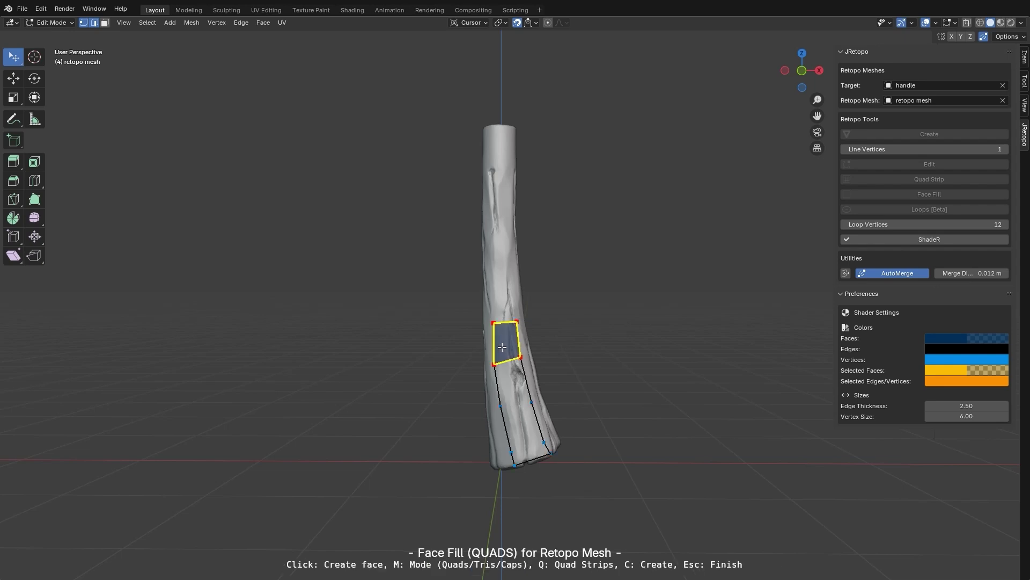
click(511, 381)
click(523, 430)
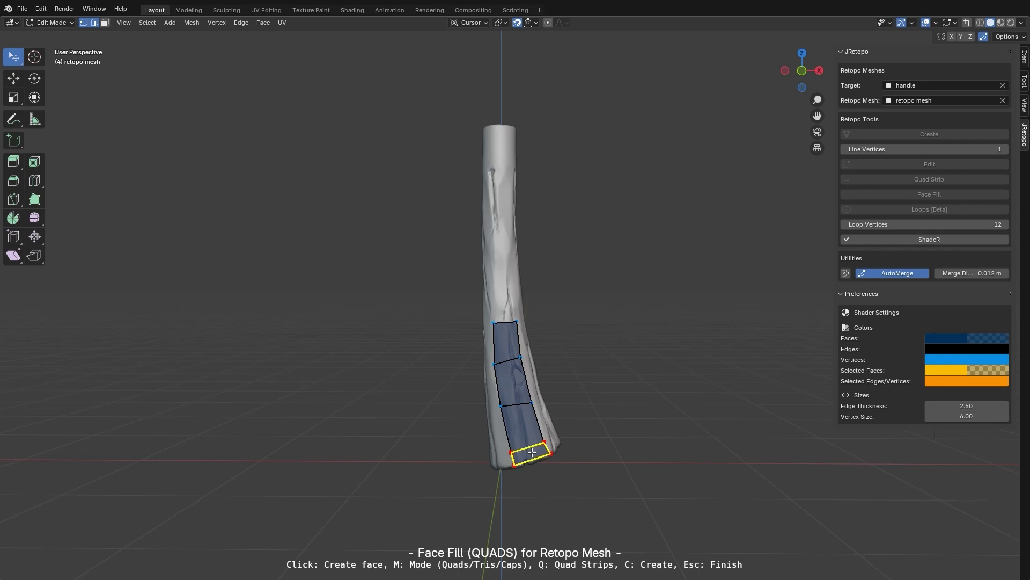
middle_drag(722, 476, 671, 478)
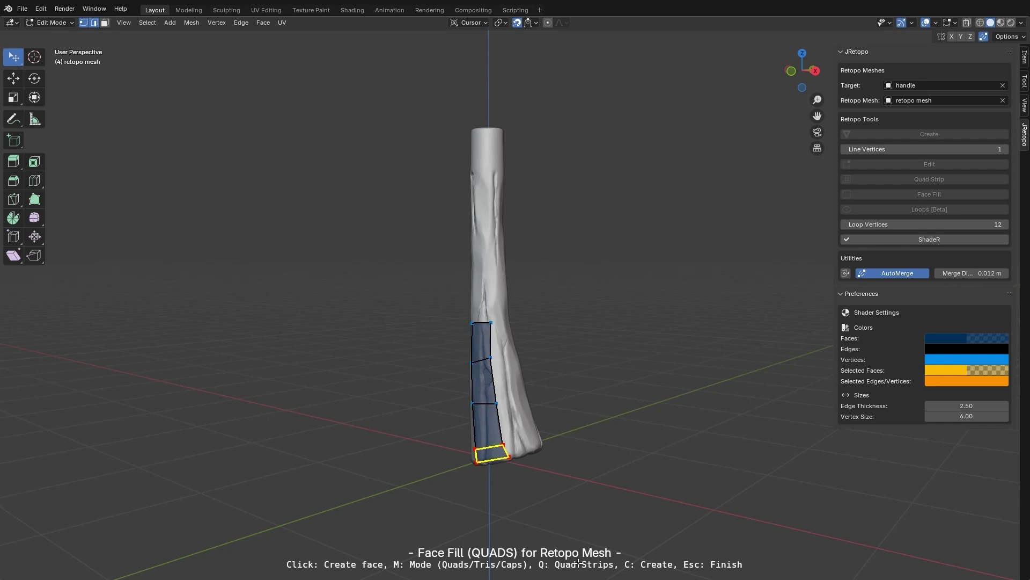
Step: Draw a new polyline from the top-right vertex down, joining an existing vertex
key(Escape)
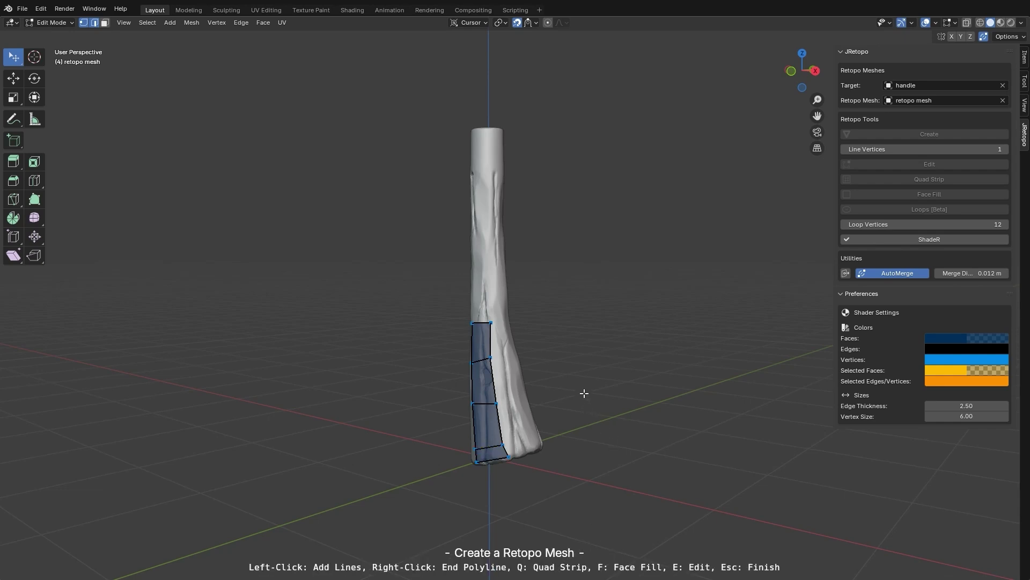
scroll(584, 392, up, 3)
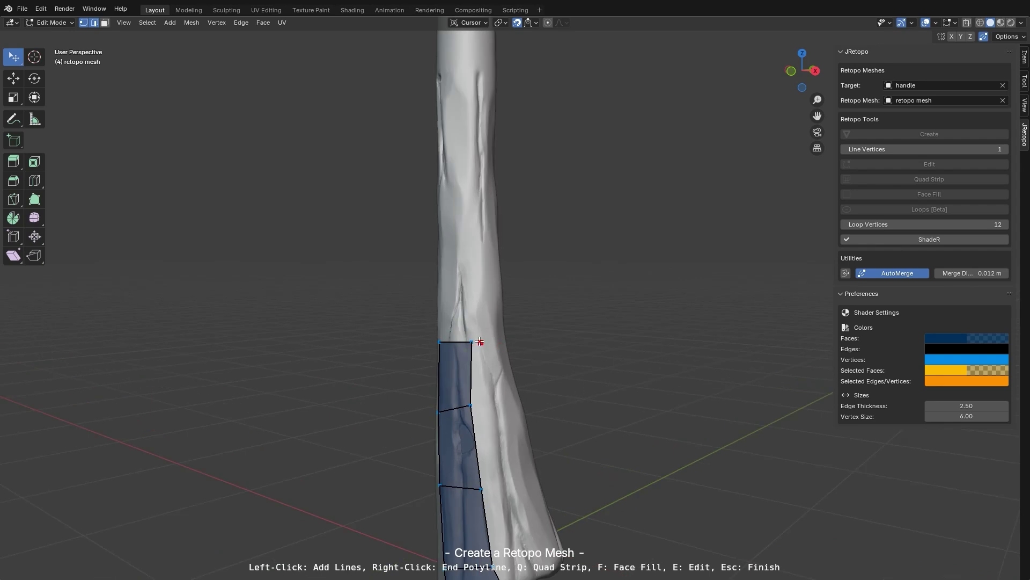
click(472, 342)
click(498, 339)
drag(501, 373, 506, 401)
click(506, 402)
click(472, 405)
Step: Fill the new quad beside the top face of the first column
key(f)
click(491, 377)
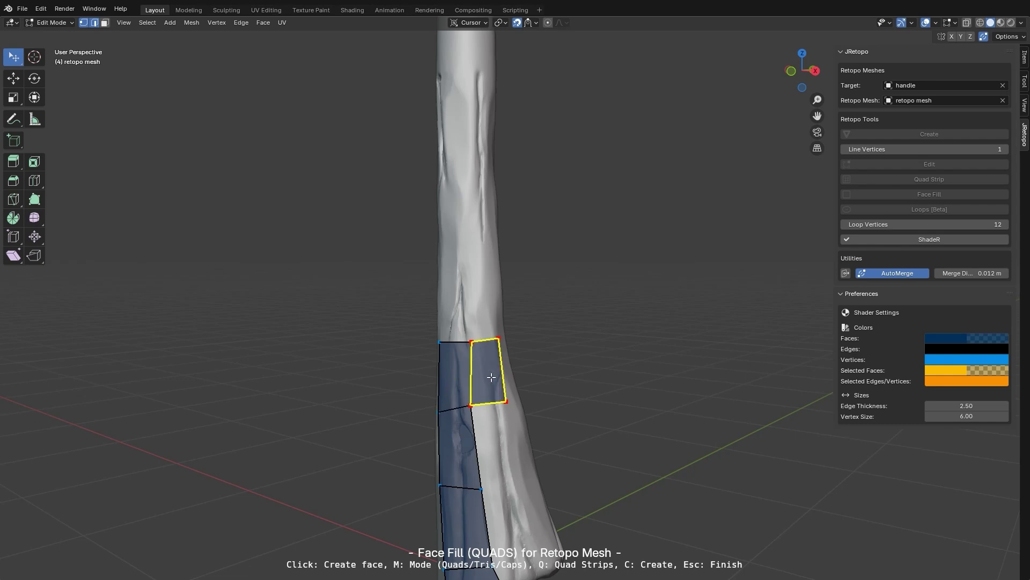
scroll(573, 467, down, 2)
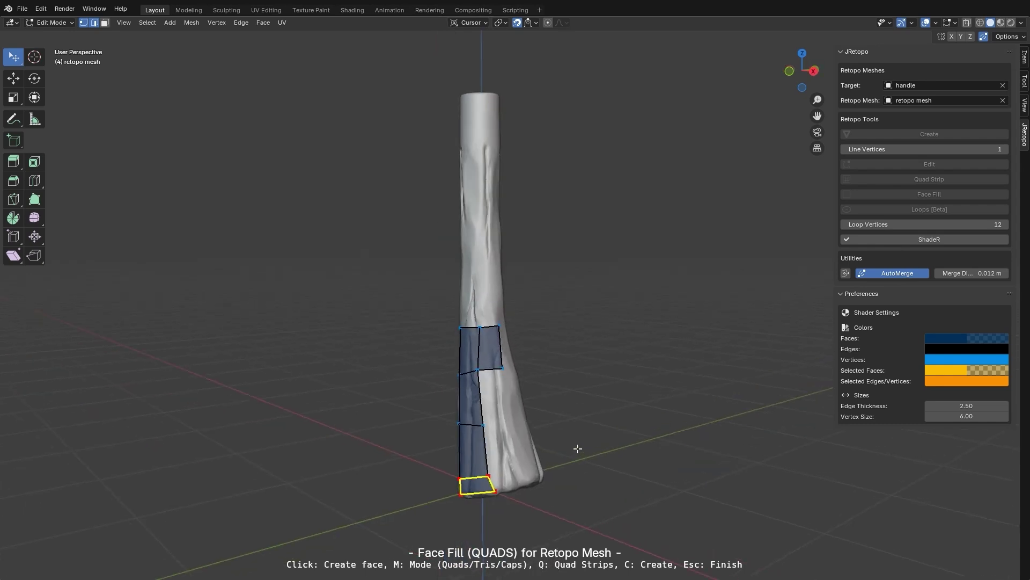
shift+middle_drag(578, 449, 543, 396)
scroll(616, 409, up, 2)
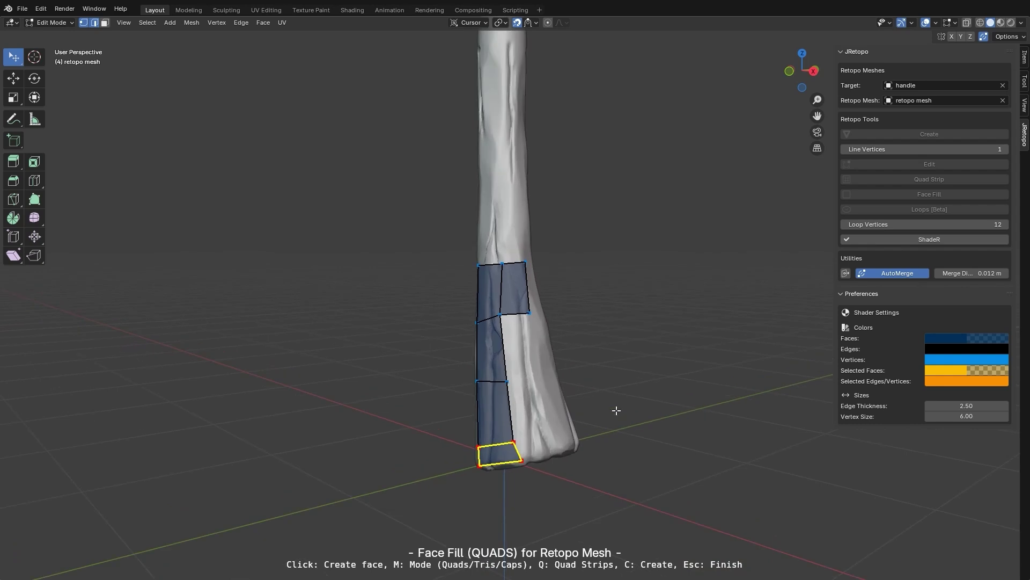
Step: Build a Quad Strip of faces down the handle's side to its bottom
key(q)
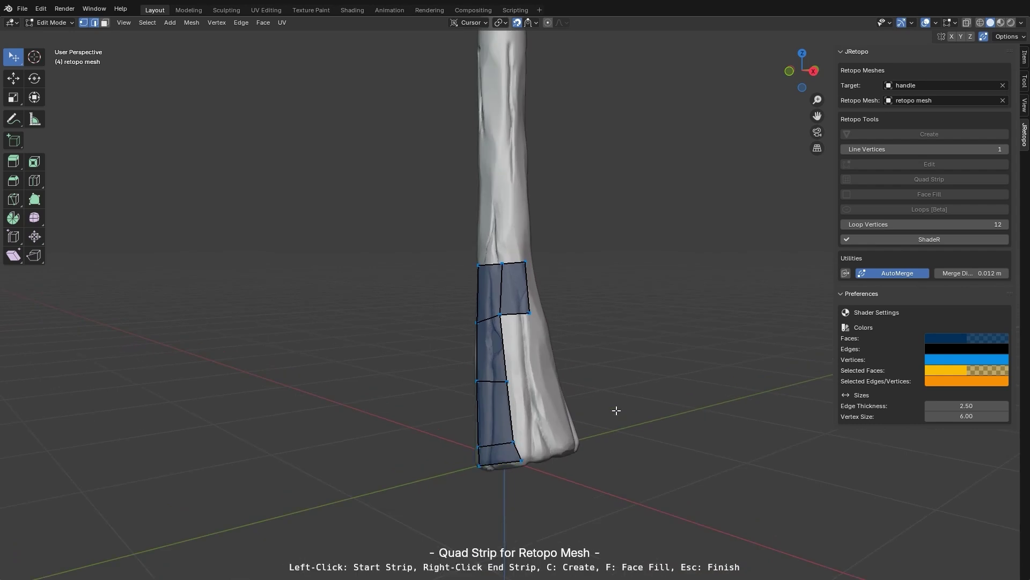
click(508, 381)
click(540, 375)
click(556, 430)
click(563, 450)
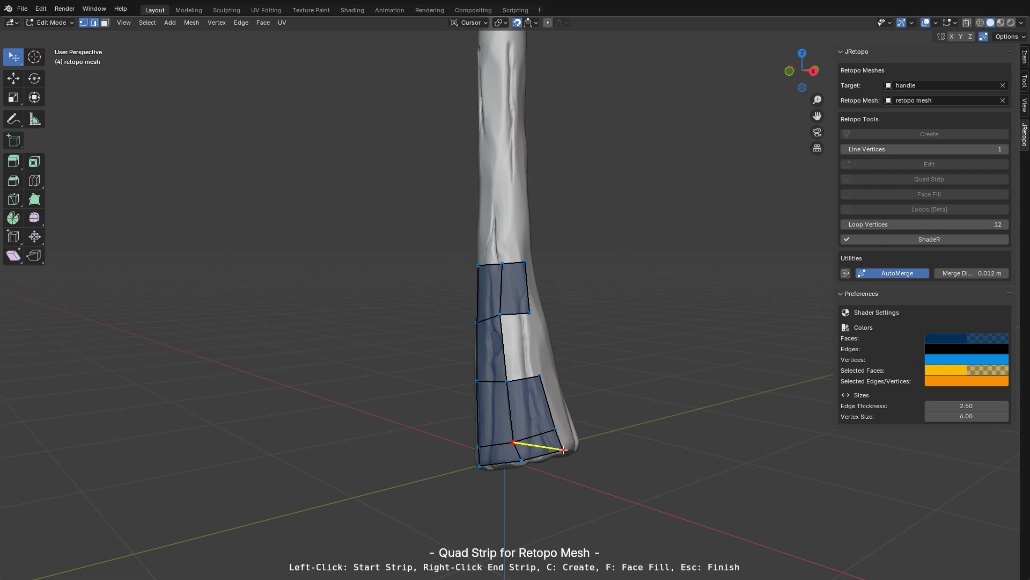
Step: Face-fill the remaining gap so the two-column patch is solid
key(f)
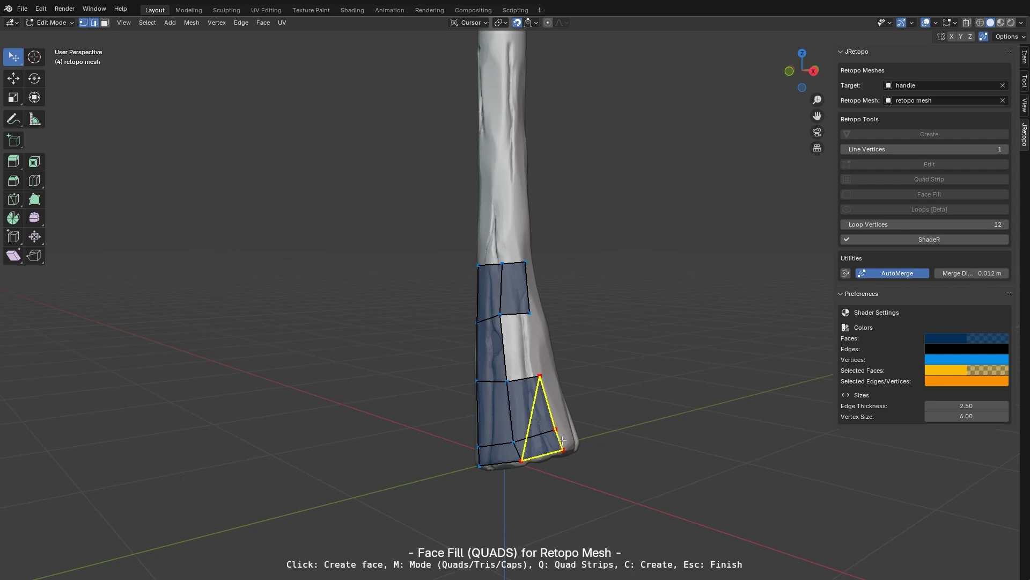
click(530, 345)
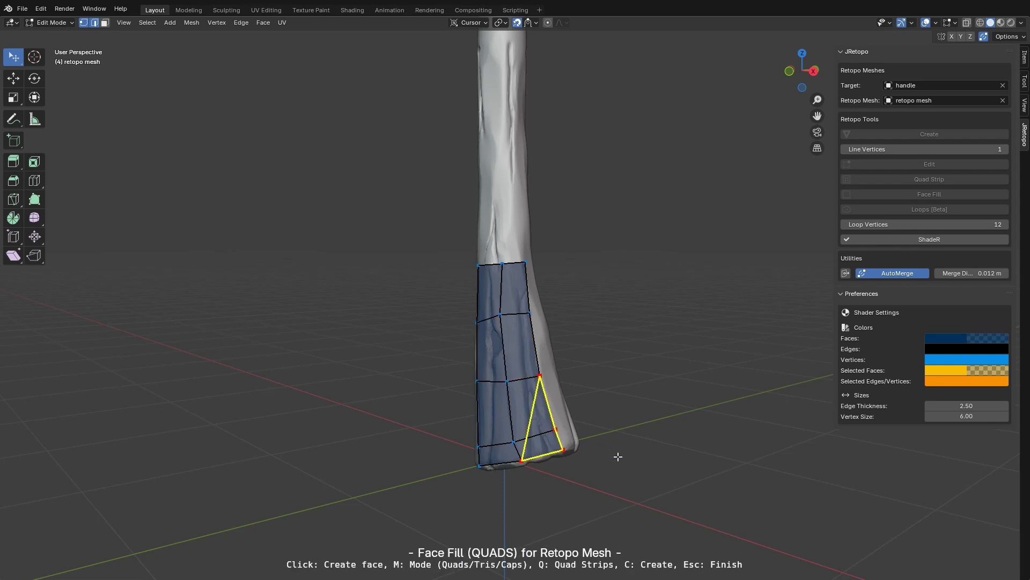
key(Escape)
middle_drag(649, 492, 637, 416)
Step: Draw three edge loops across the bottom of the handle with the Loops tool
shift+middle_drag(649, 365, 607, 434)
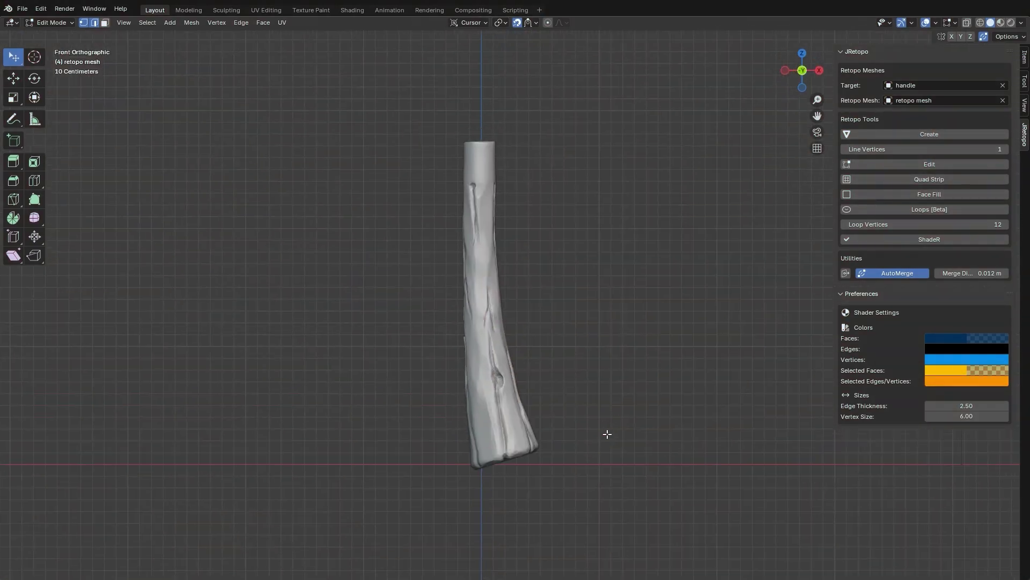
click(935, 210)
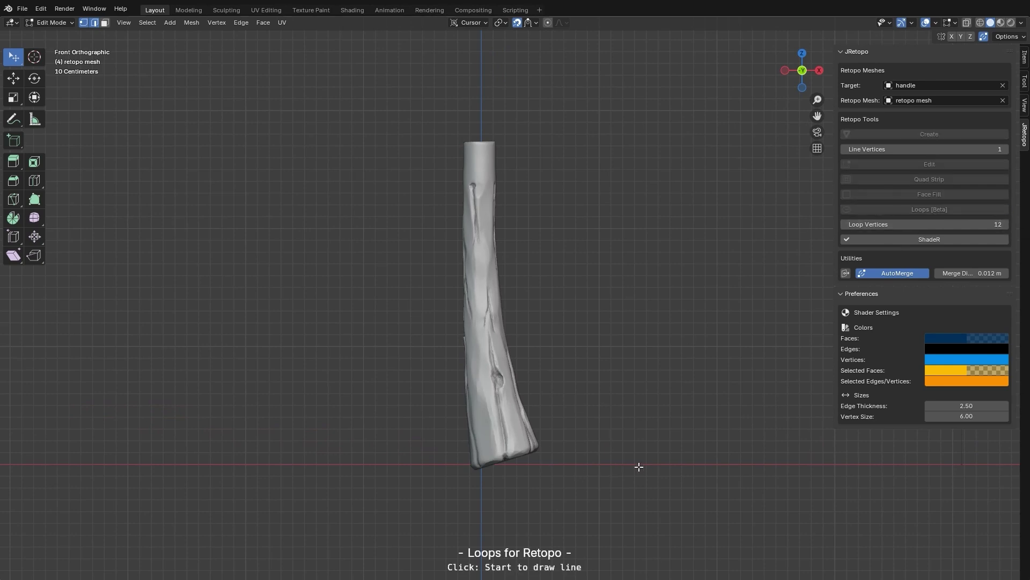
click(454, 414)
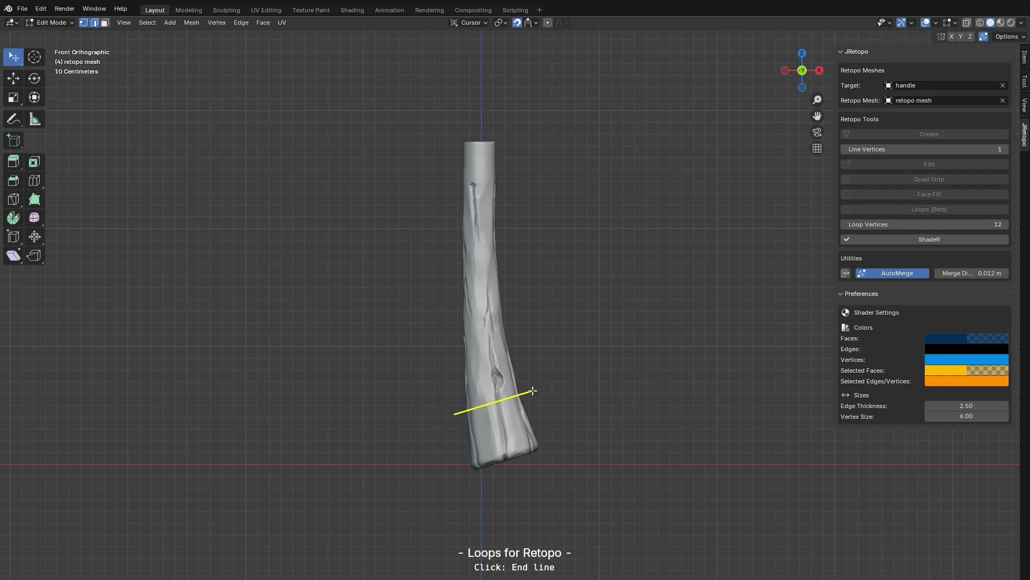
click(532, 394)
click(463, 441)
click(541, 417)
click(456, 470)
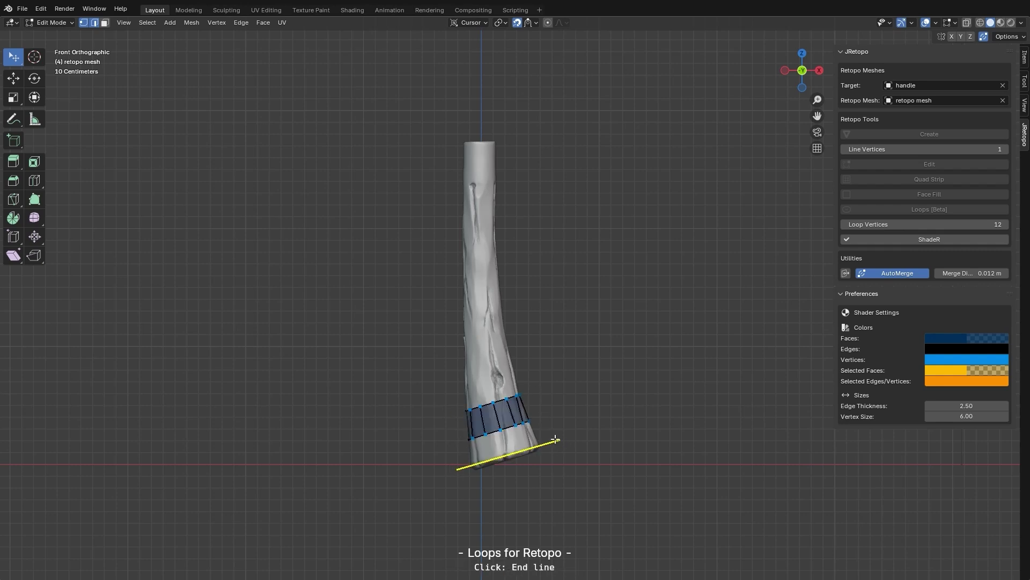
click(553, 438)
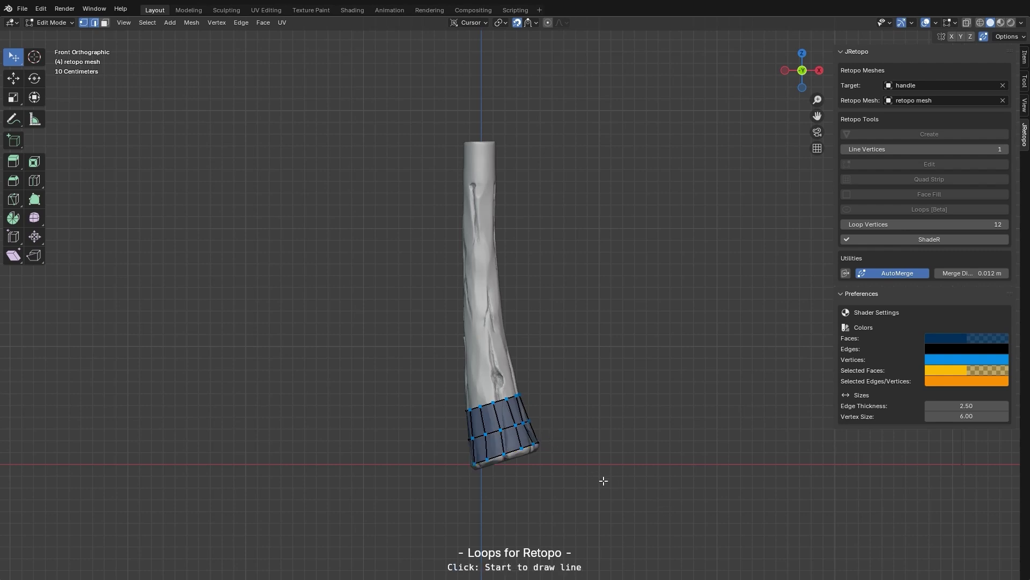
Step: Return to front view, recentre on the handle, and exit the Loops tool
middle_drag(603, 481, 570, 481)
key(KP_1)
scroll(669, 484, up, 1)
shift+middle_drag(668, 485, 670, 456)
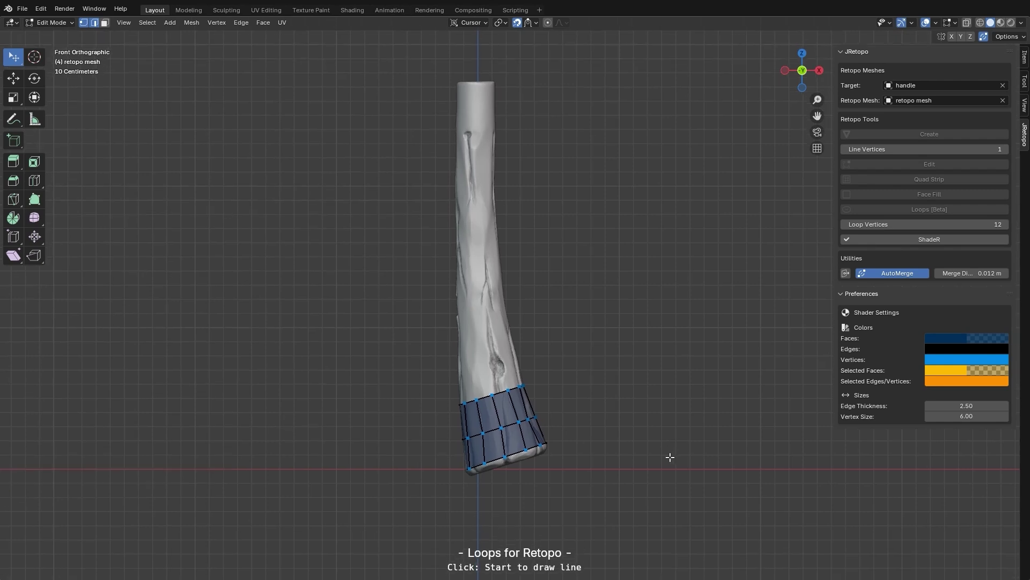
key(Escape)
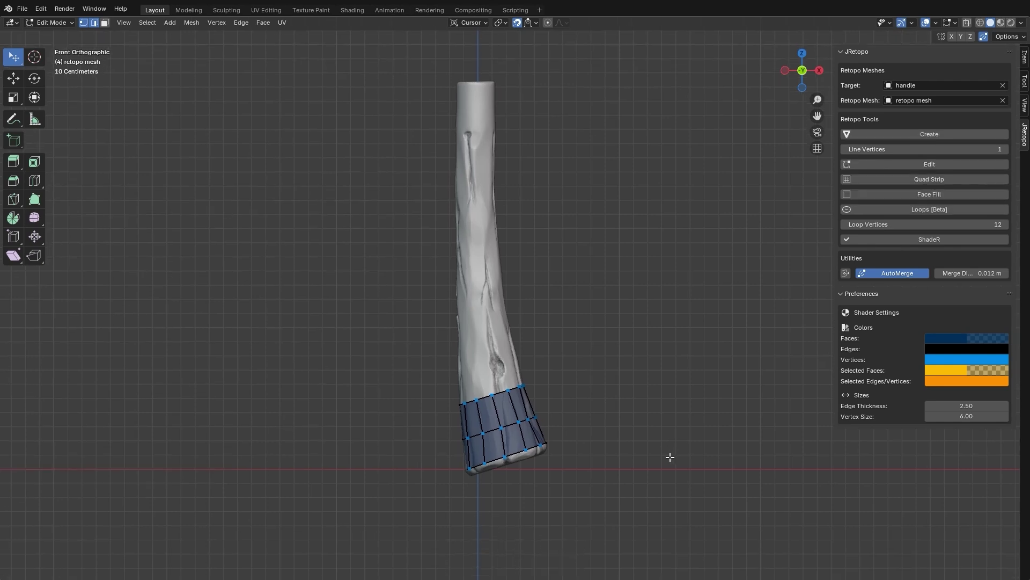
Step: Enter JRetopo Edit, select the top loop, and extrude and tilt it up the handle
click(920, 165)
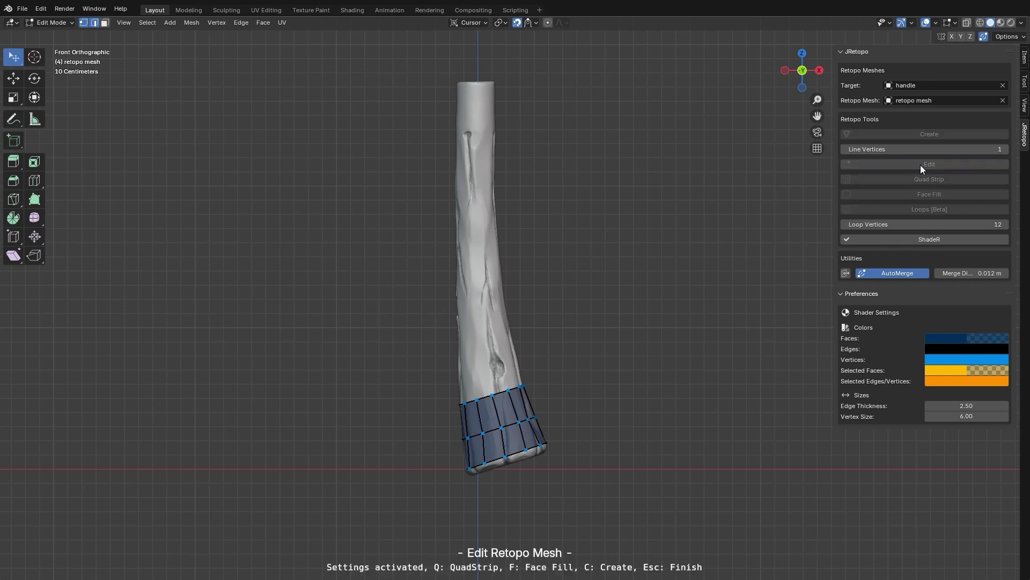
click(537, 22)
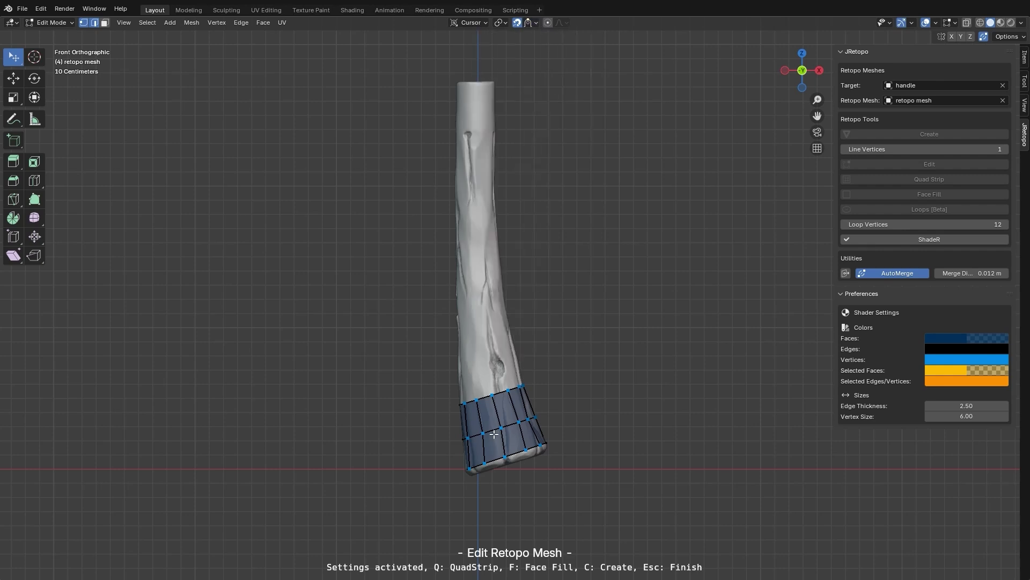
alt+click(485, 396)
scroll(485, 396, up, 3)
scroll(507, 380, down, 2)
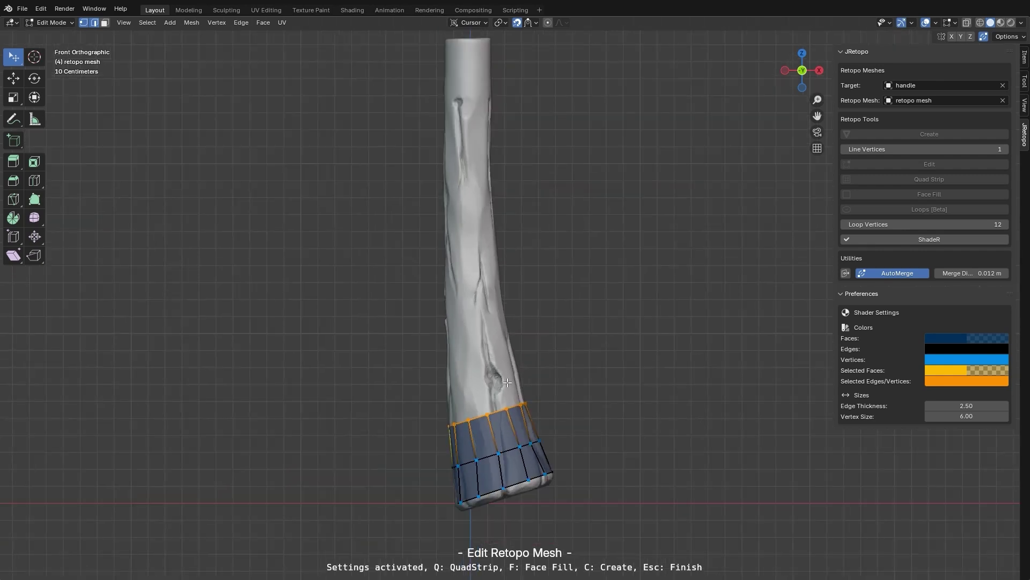
key(e)
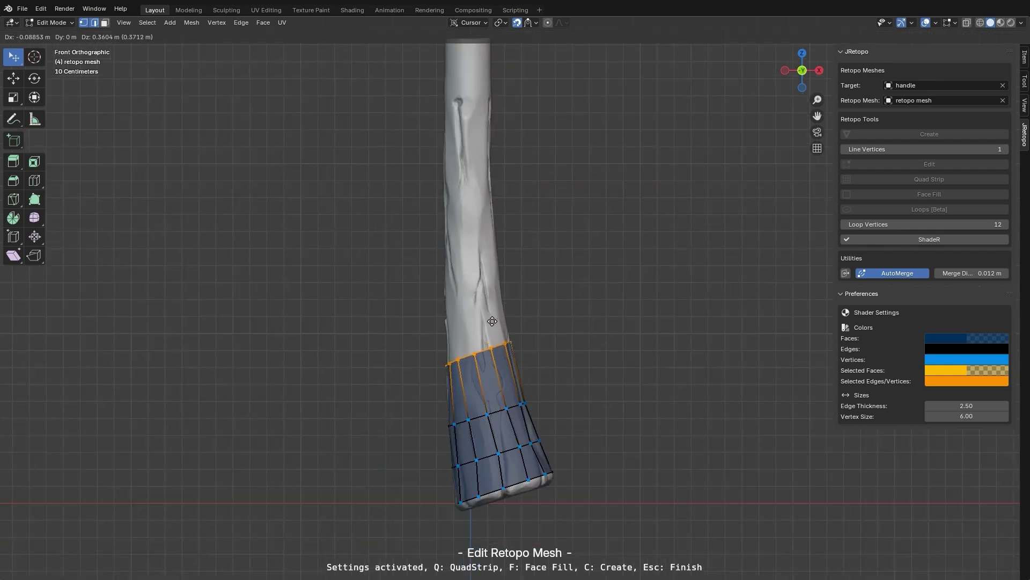
click(538, 336)
key(r)
click(538, 348)
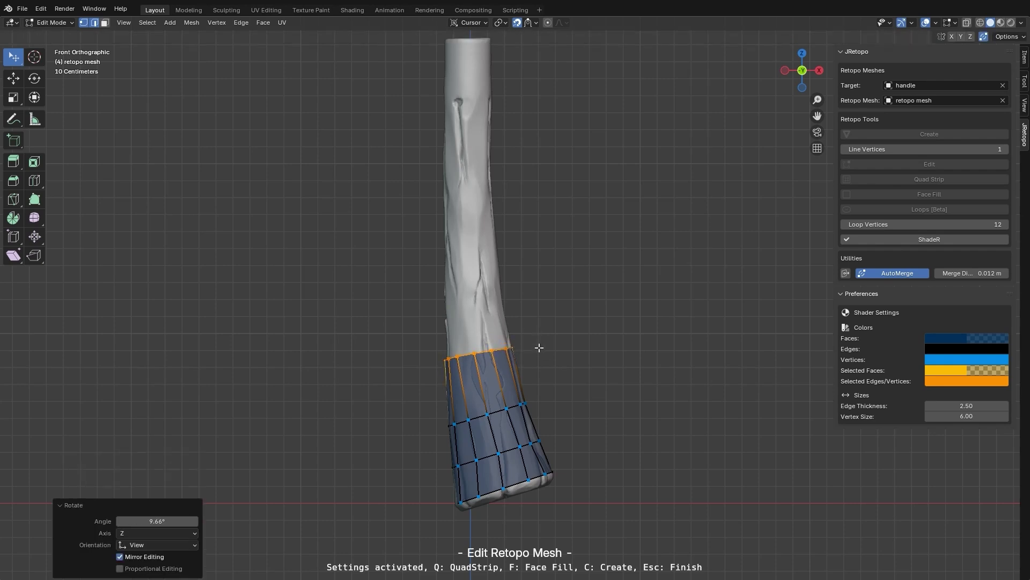
Step: Extrude two more rows upward and rotate the top loop to follow the handle's bend
key(e)
click(529, 266)
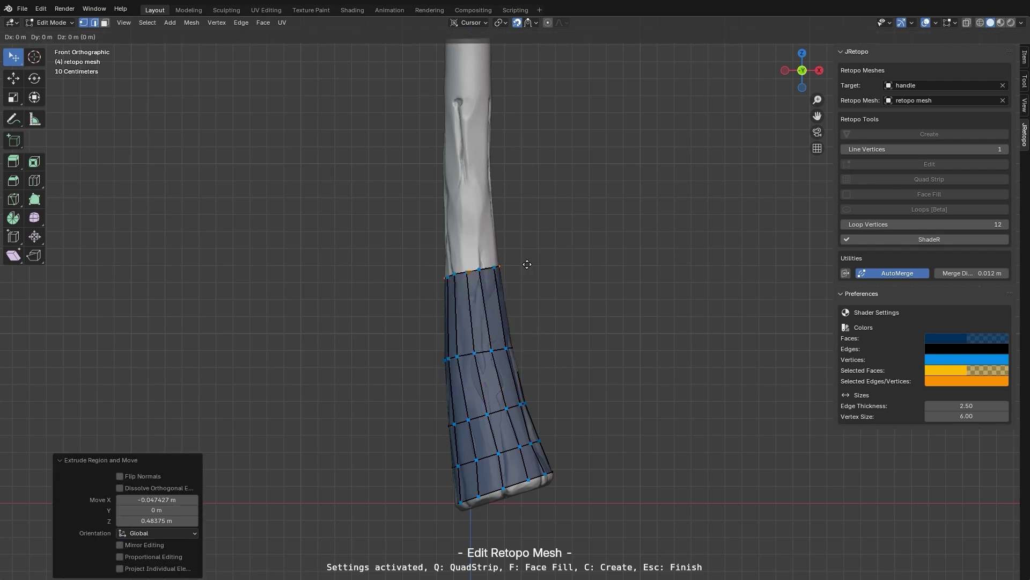
key(e)
click(524, 194)
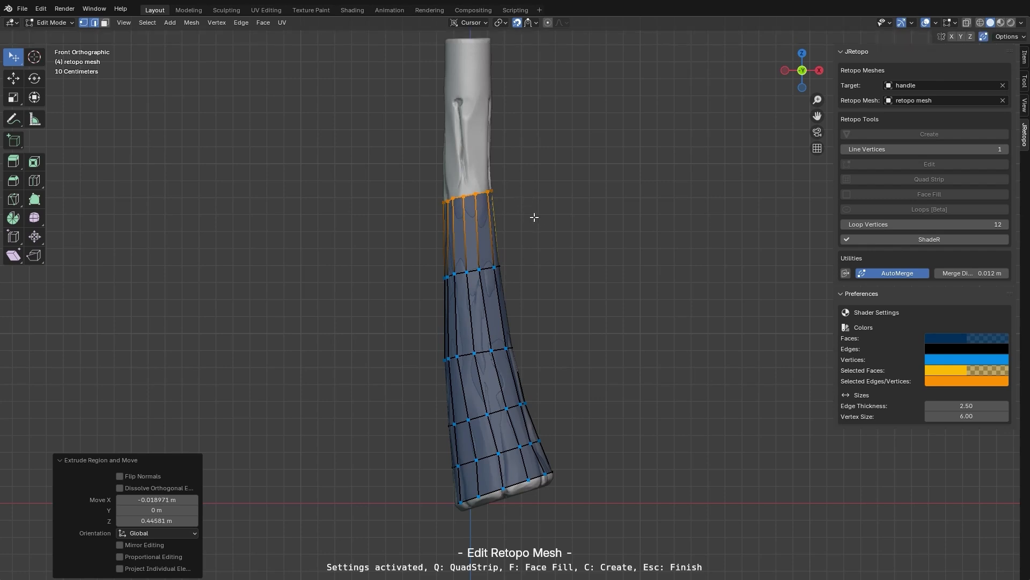
scroll(533, 217, down, 4)
key(r)
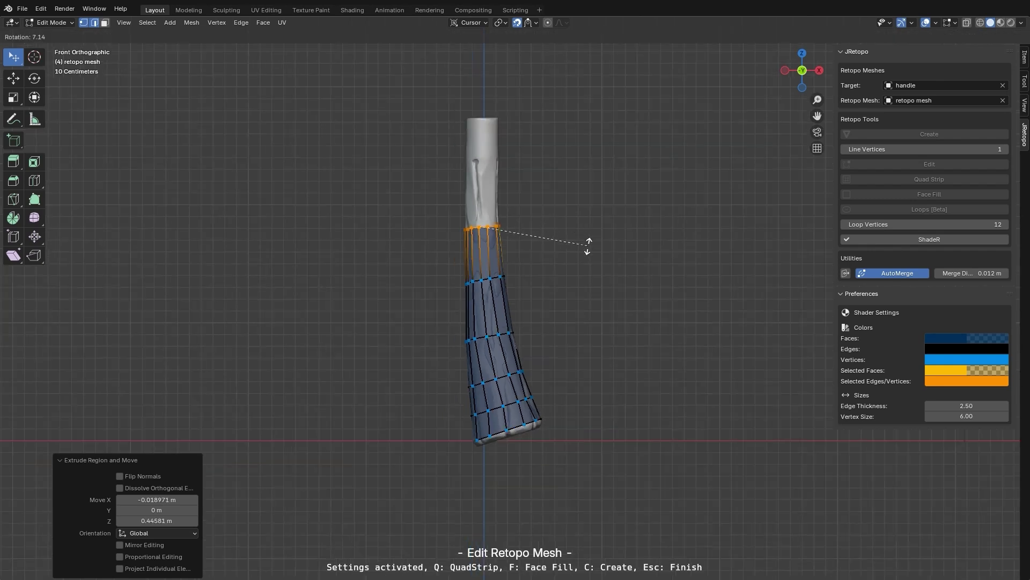
click(586, 243)
key(r)
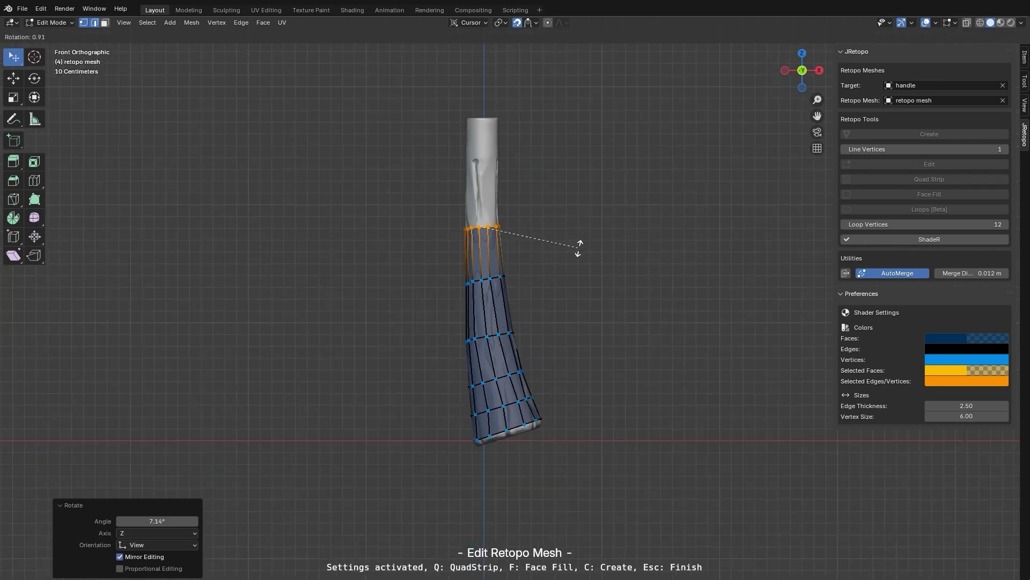
click(576, 249)
Step: Extrude four further rows until the loop reaches the top end of the handle
key(e)
click(572, 214)
key(e)
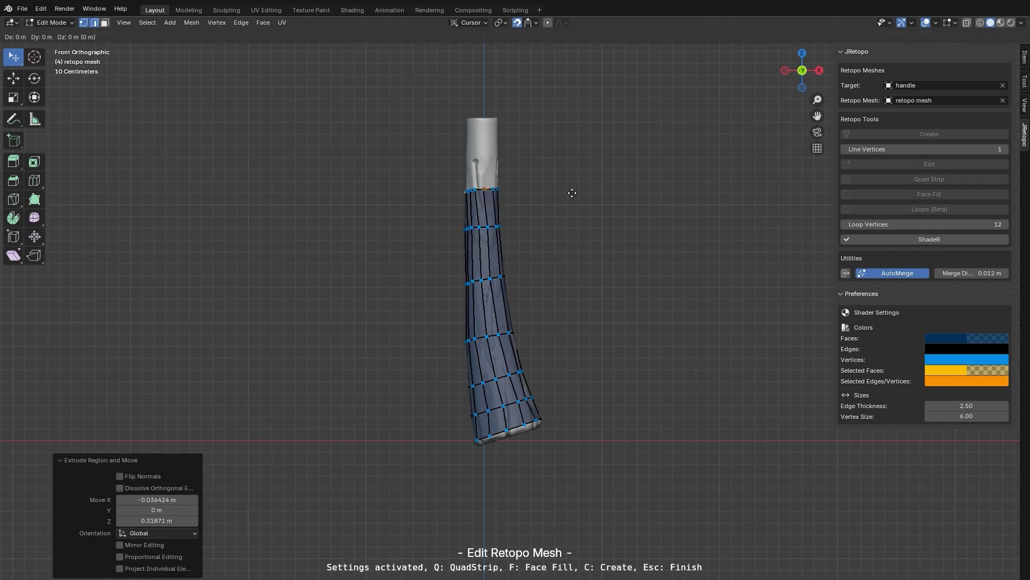
click(573, 175)
key(e)
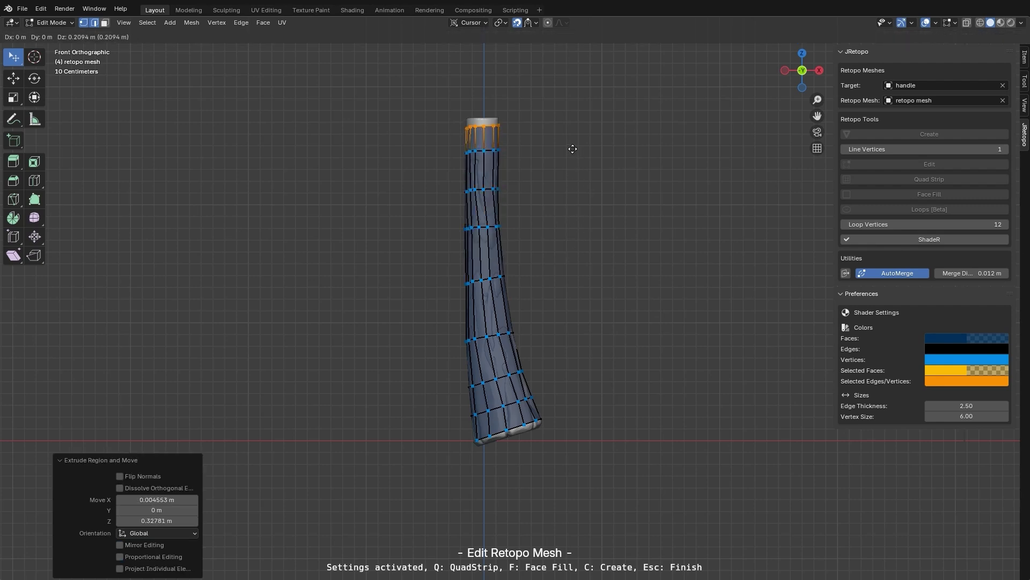
click(572, 144)
key(e)
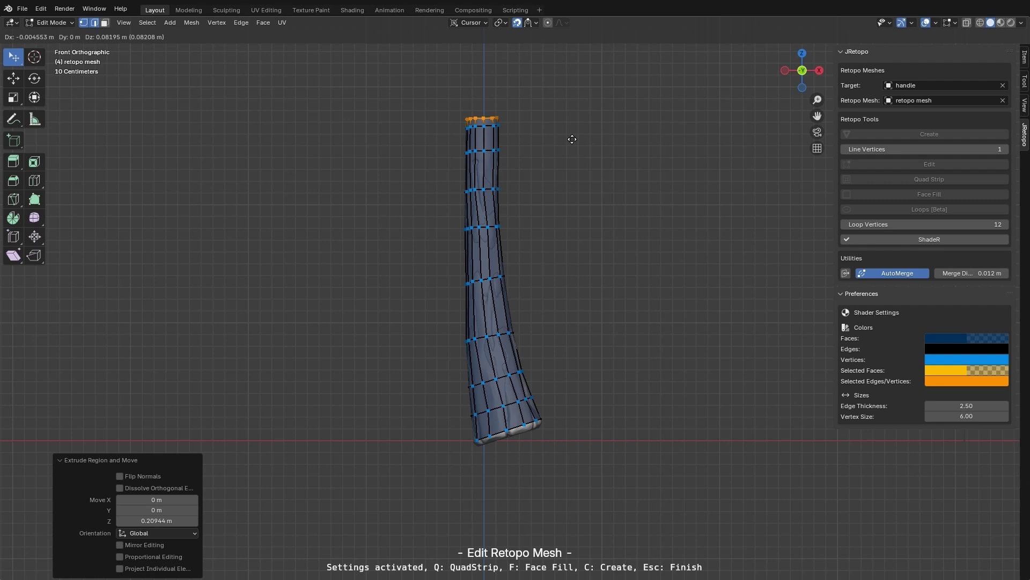
click(572, 139)
Step: Extrude the bottom loop down slightly past the handle's base
alt+click(521, 428)
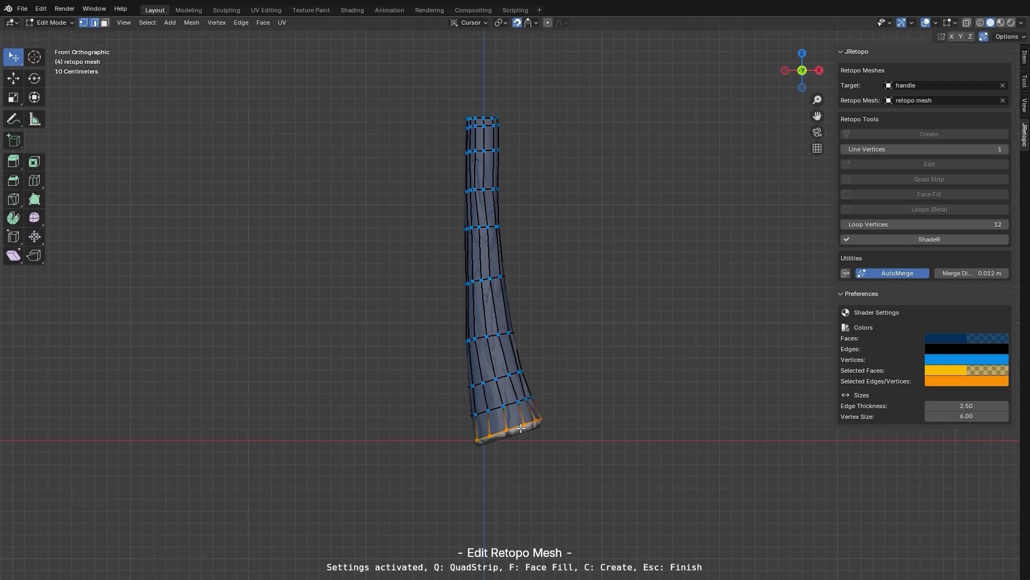
key(e)
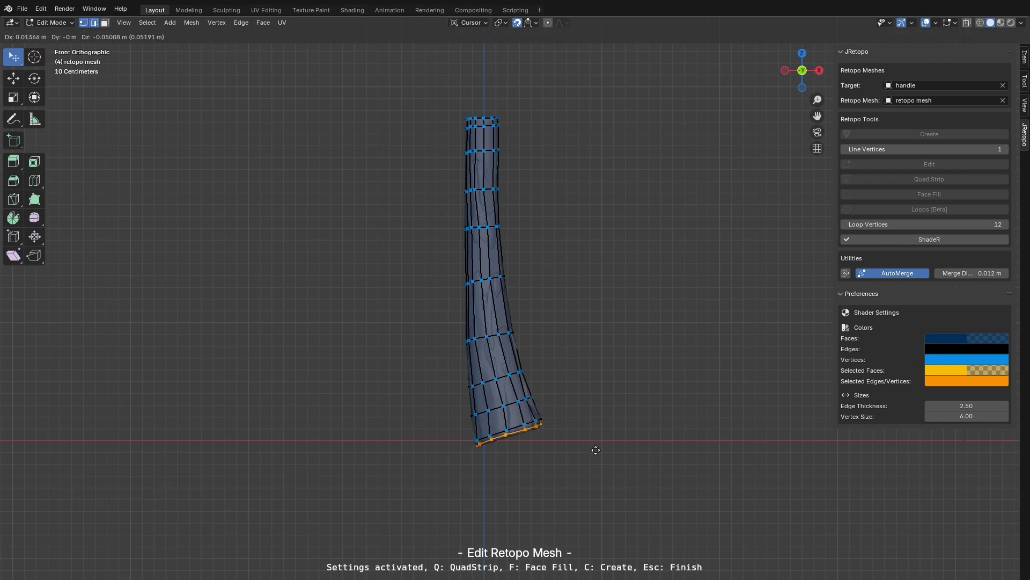
click(595, 450)
shift+middle_drag(639, 379, 641, 421)
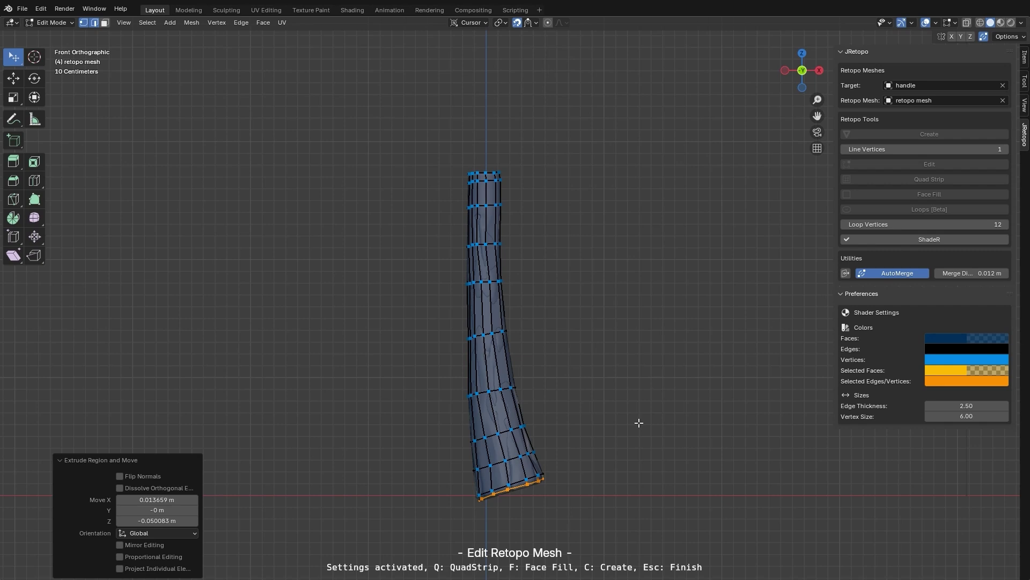
key(f)
middle_drag(665, 469, 655, 420)
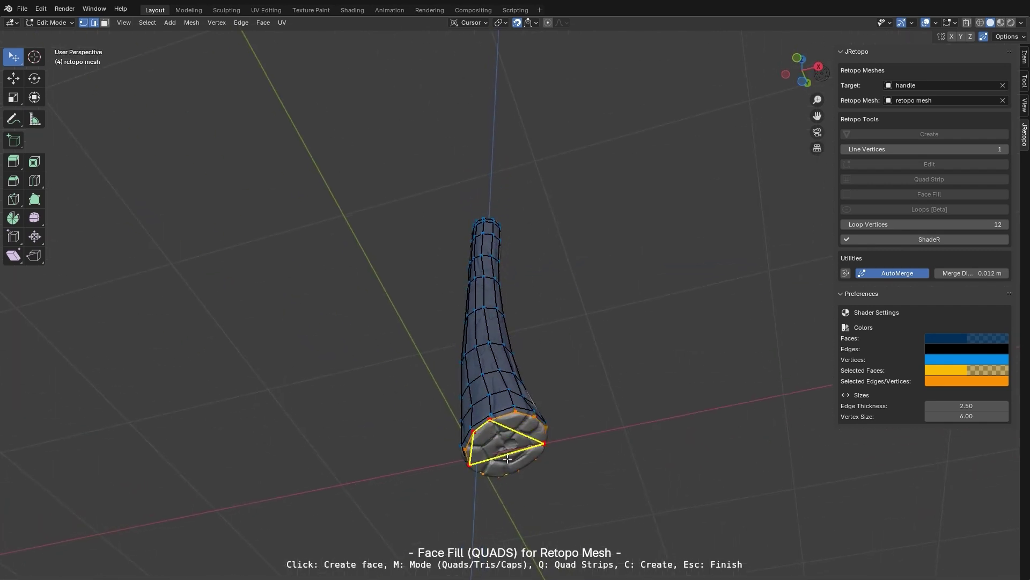
Step: Cap the bottom and top loops with fan faces in CAPS mode, then view the sculpted head
key(m)
key(m)
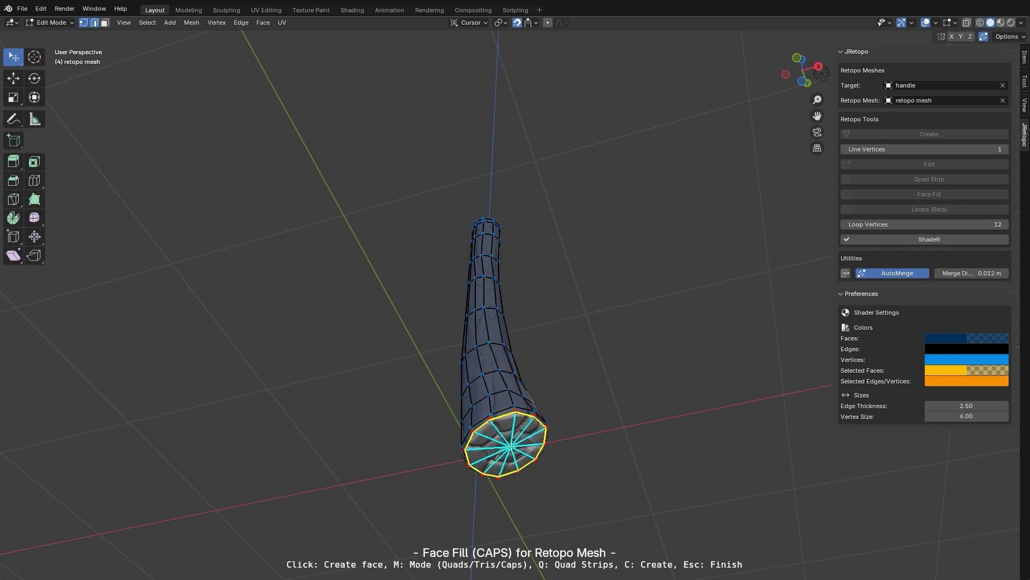
click(510, 445)
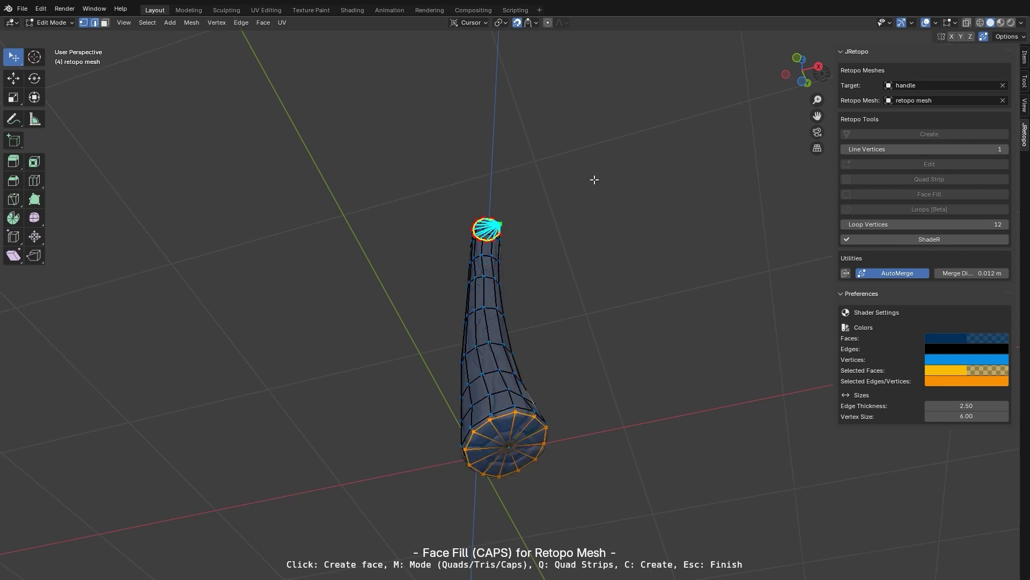
middle_drag(595, 179, 483, 241)
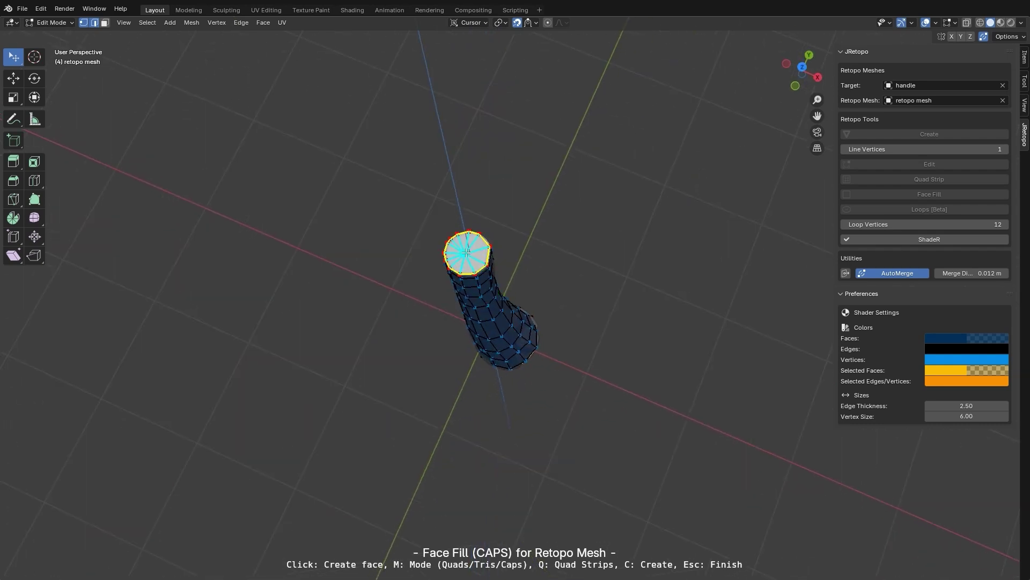
click(468, 252)
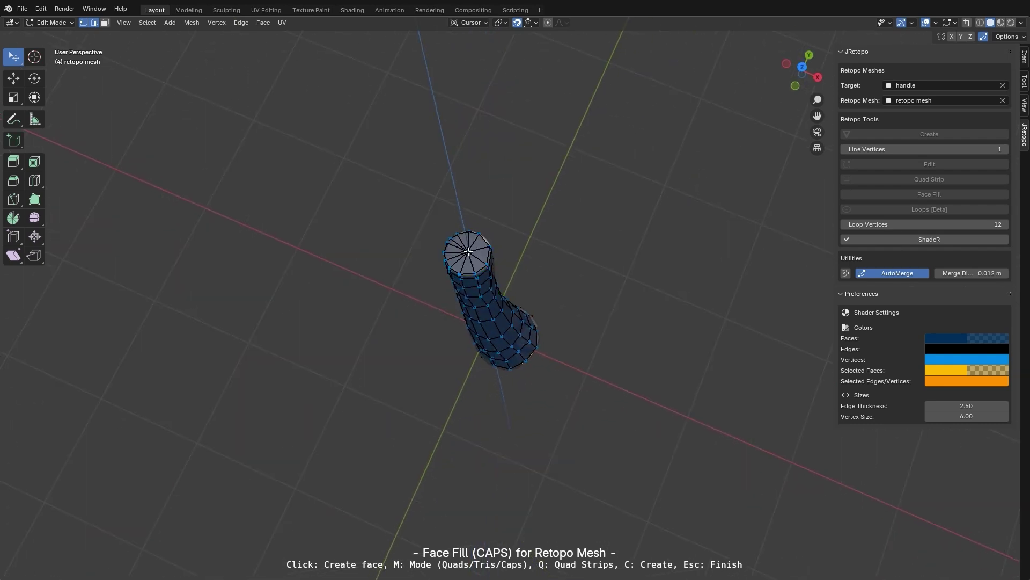
middle_drag(611, 343, 632, 261)
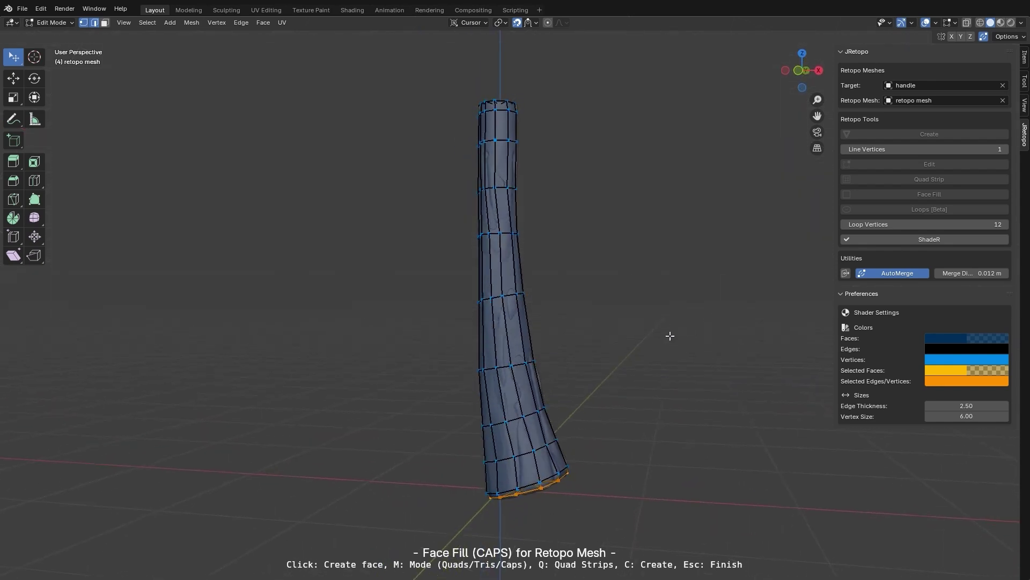
key(Escape)
middle_drag(671, 338, 658, 354)
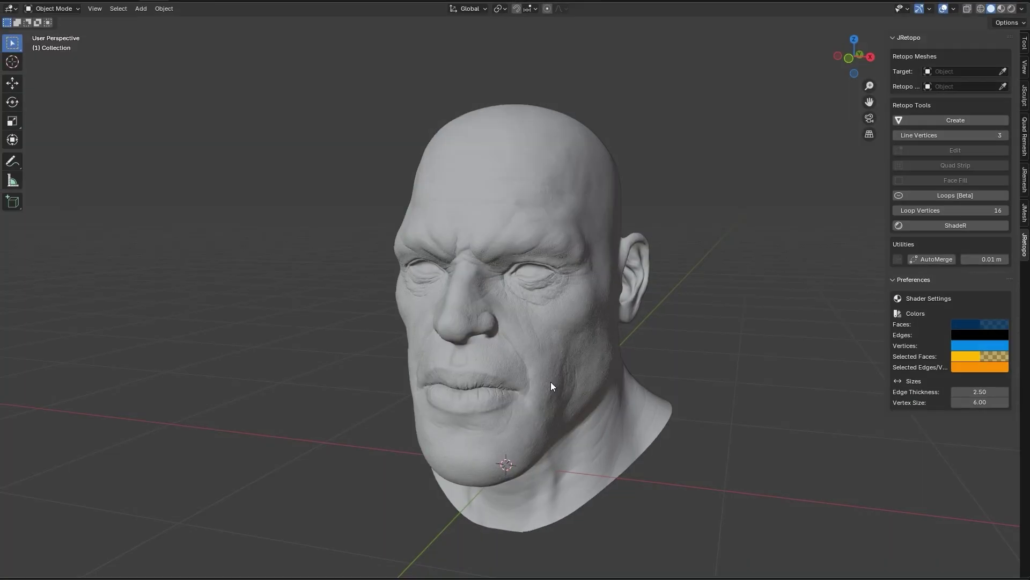
mouse_move(551, 381)
middle_down()
mouse_move(603, 375)
mouse_move(510, 378)
middle_up()
Step: Turn on ShadeR retopo shading for the head and lower Line Vertices from 3 to 1
scroll(565, 408, up, 5)
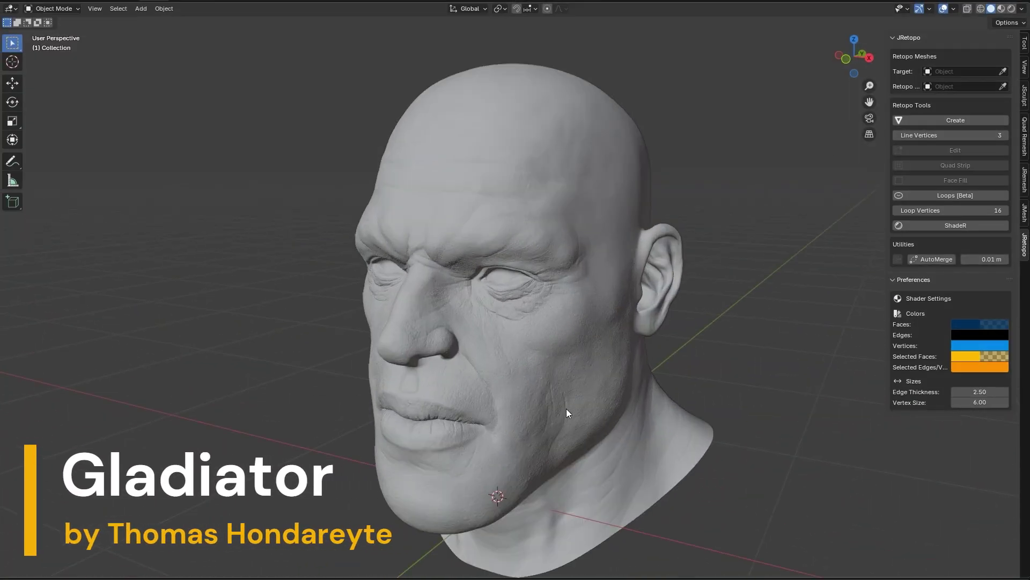
scroll(506, 312, down, 5)
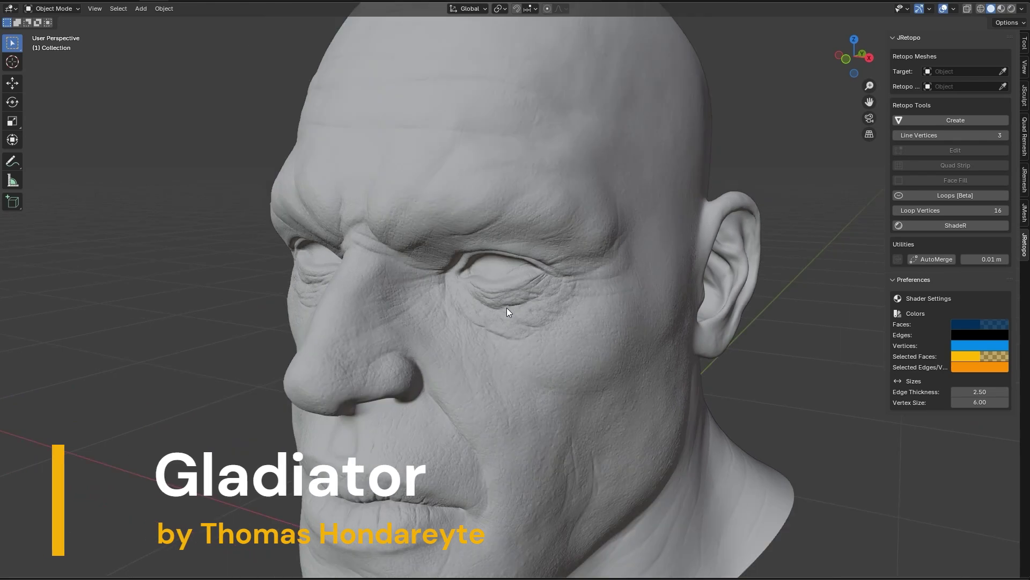
middle_drag(510, 307, 506, 303)
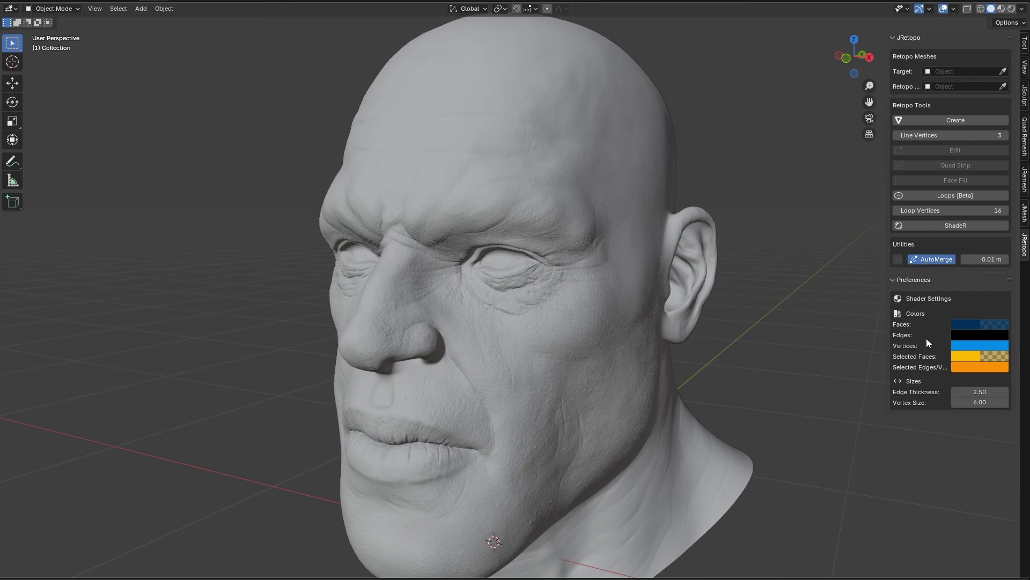
click(952, 227)
scroll(720, 410, up, 1)
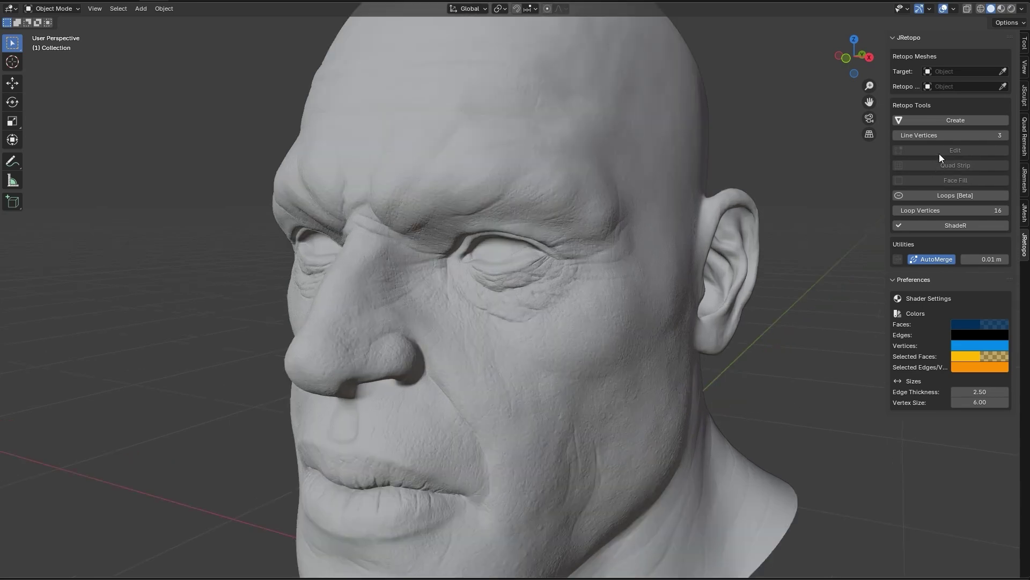
click(897, 136)
click(896, 135)
Step: Create a new retopo mesh on the gladiator head and trace a vertex line along the eyelid
click(949, 119)
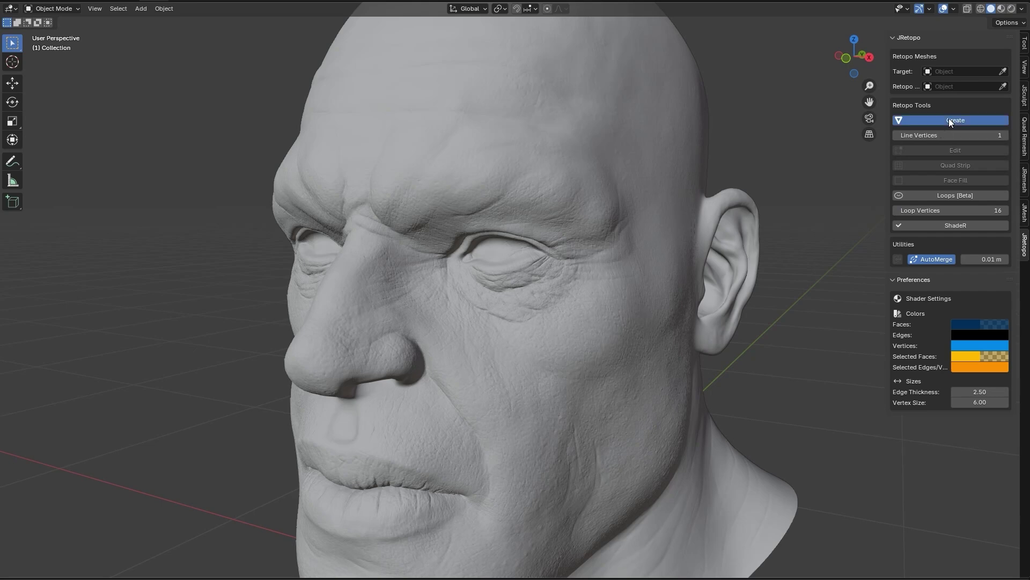
scroll(563, 329, up, 2)
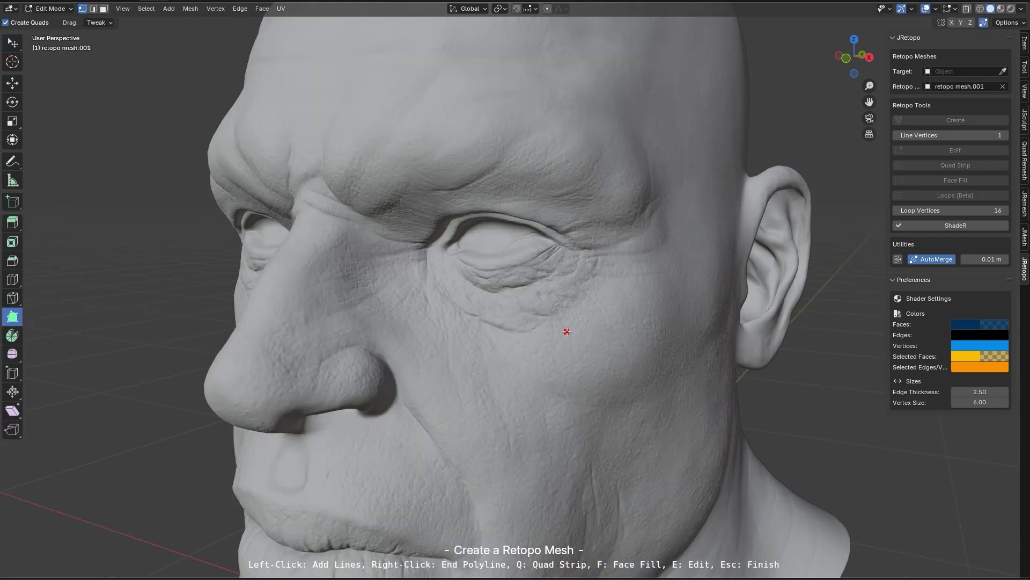
click(446, 253)
click(460, 259)
click(477, 265)
click(523, 258)
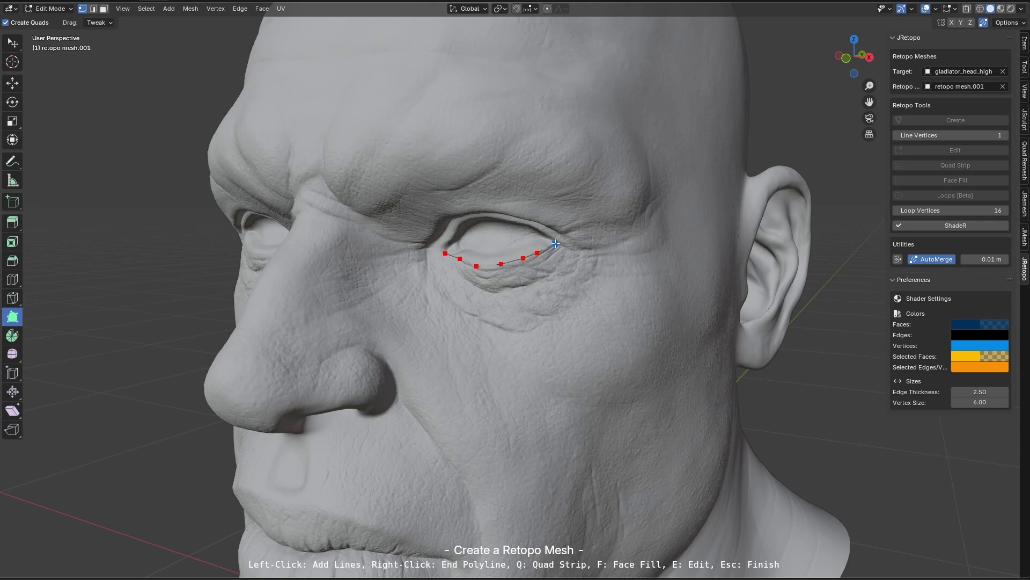
Step: Build a Quad Strip row along the lower eyelid from the inner to the outer eye corner
key(q)
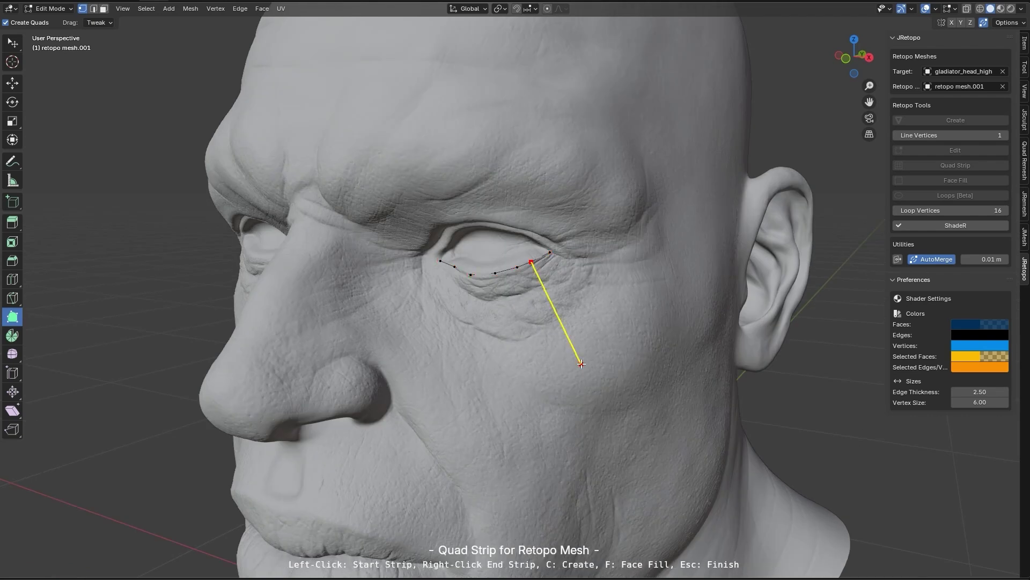
click(440, 261)
click(426, 283)
click(445, 291)
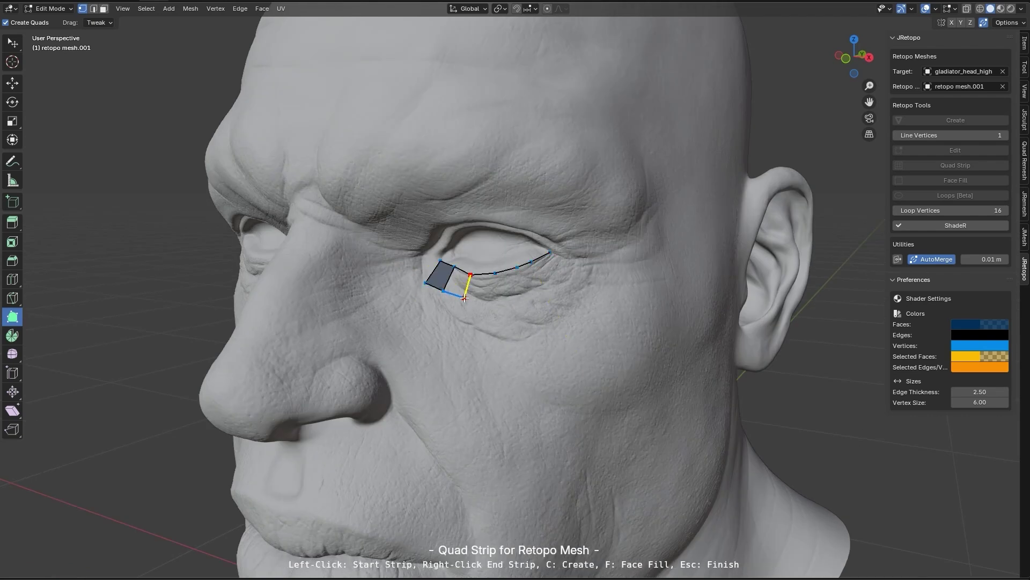
click(465, 297)
click(498, 296)
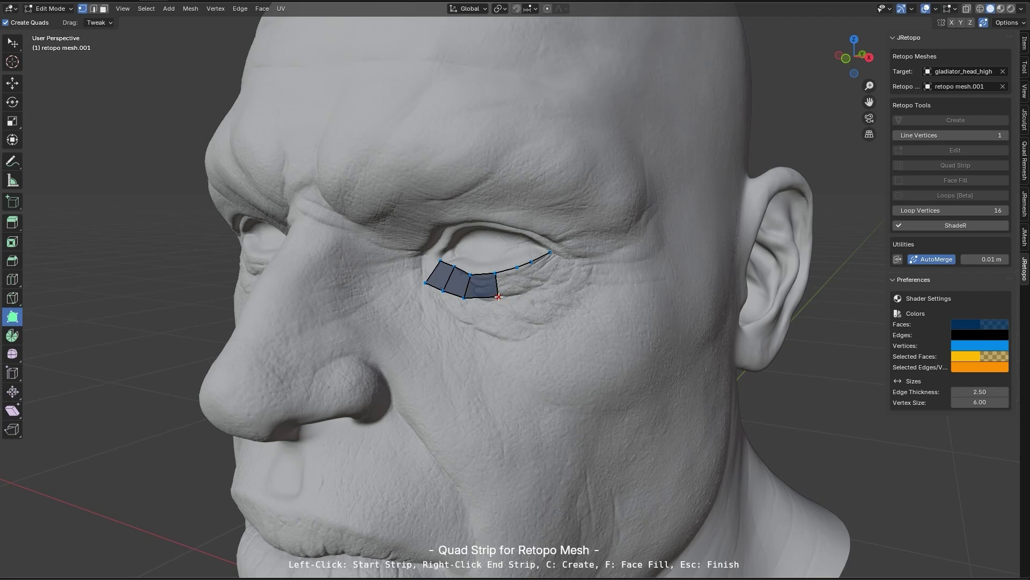
click(527, 290)
click(548, 285)
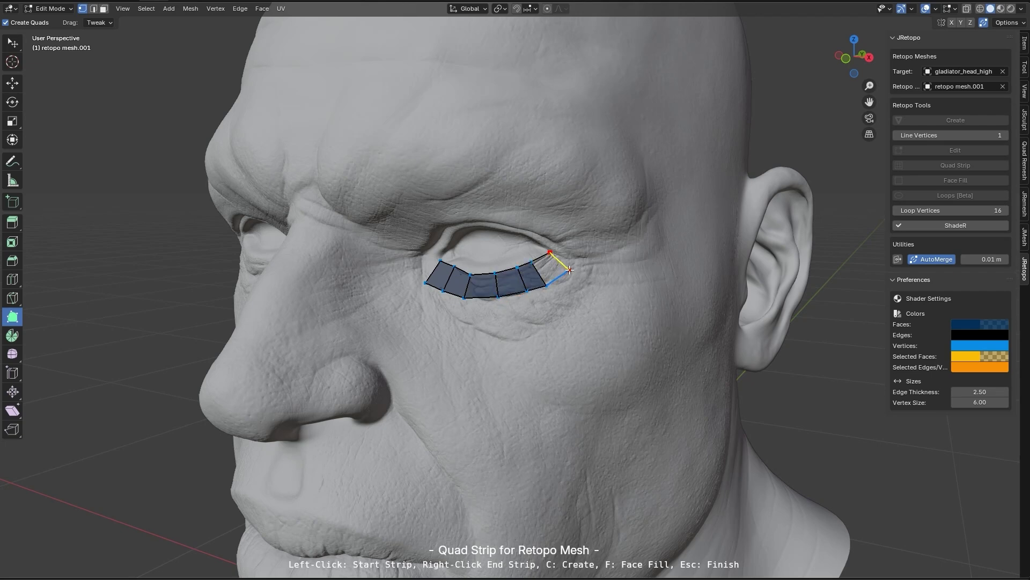
click(569, 269)
right_click(570, 270)
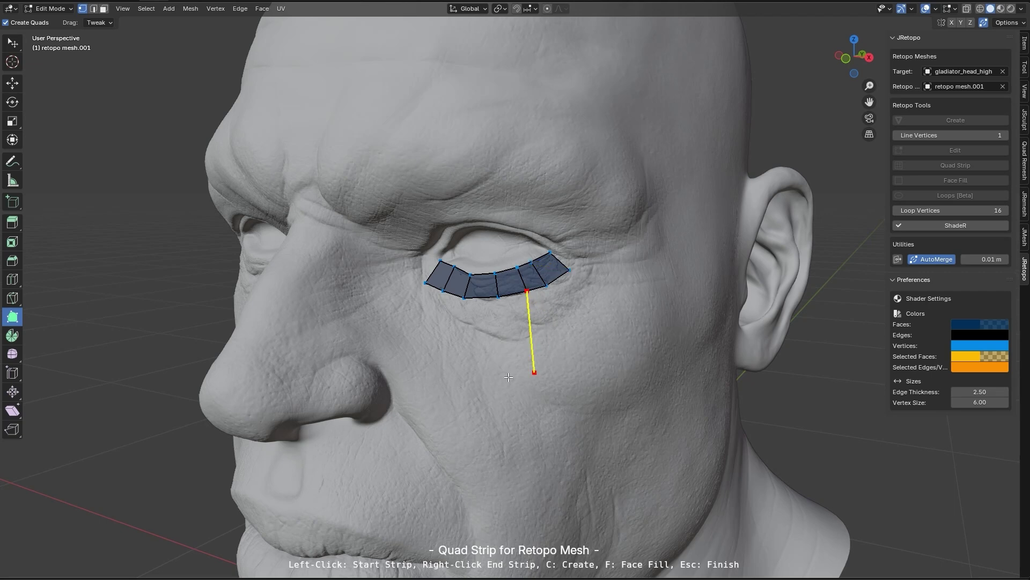
Step: Add a second row of quads beneath the first strip, spanning its full length
click(412, 308)
click(435, 320)
click(461, 327)
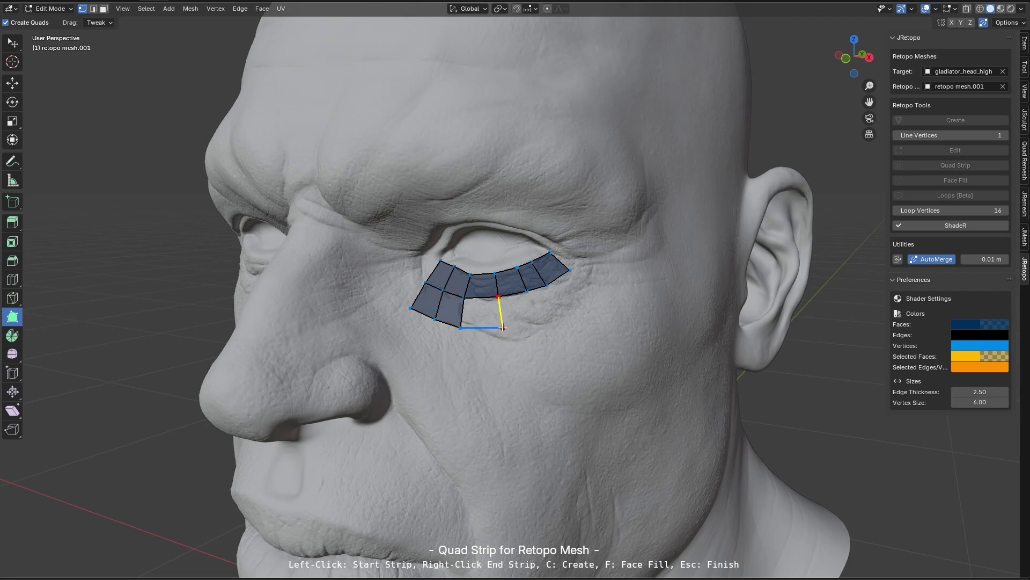
click(502, 326)
click(539, 317)
click(565, 309)
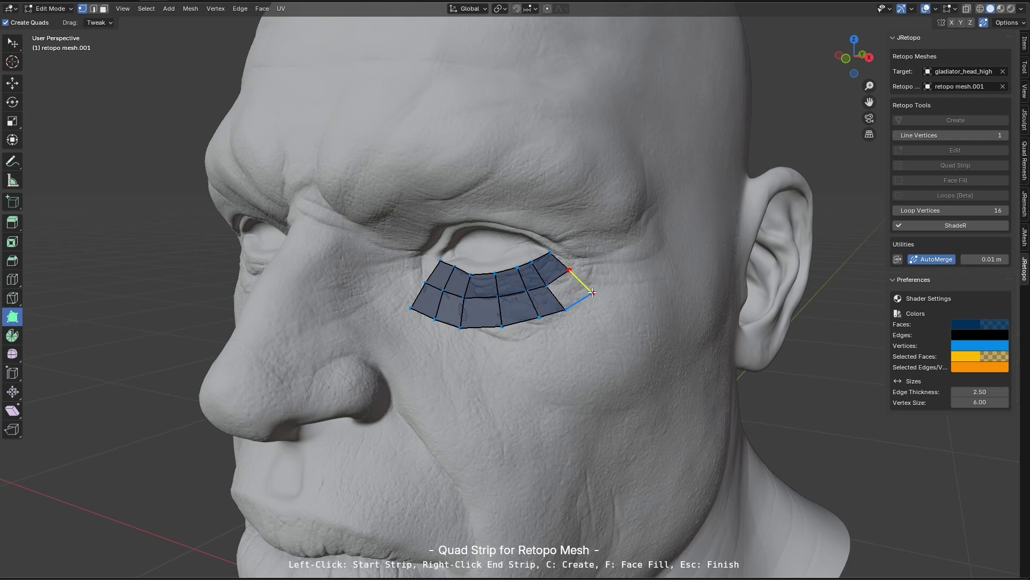
click(591, 292)
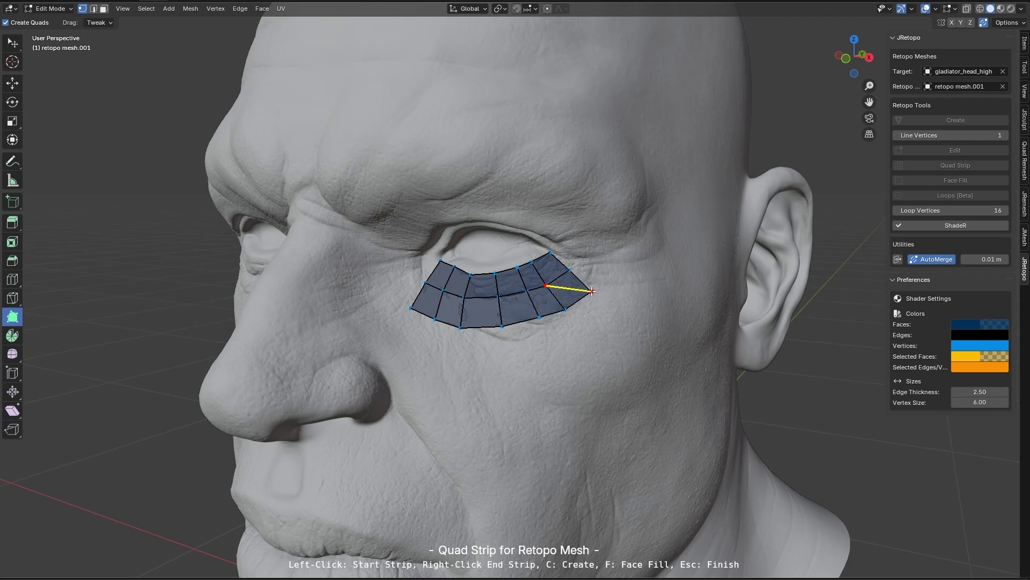
key(Escape)
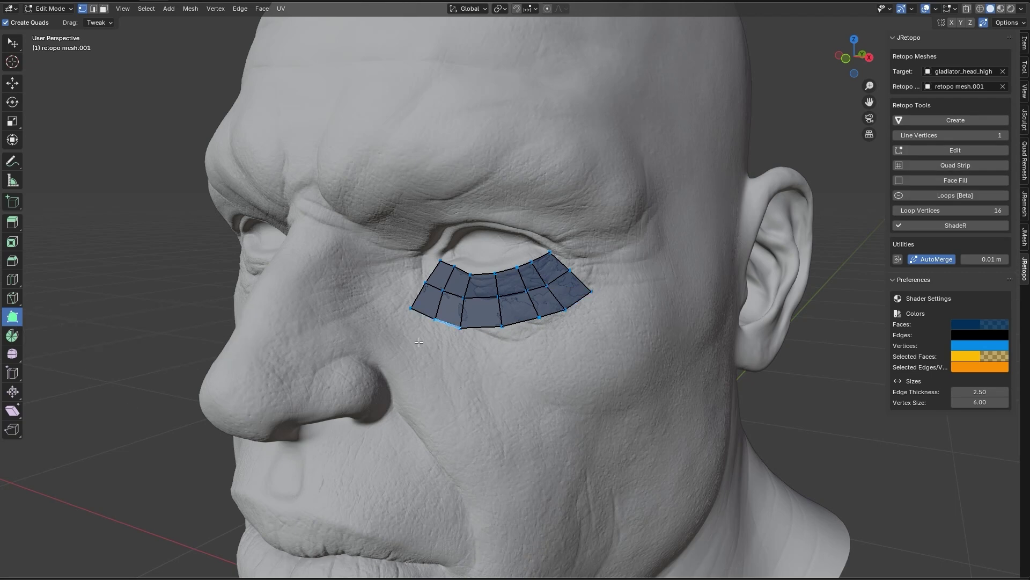
Step: Extrude two quads down from the inner eye corner edge toward the nose, then return to Select Box
drag(409, 334, 396, 361)
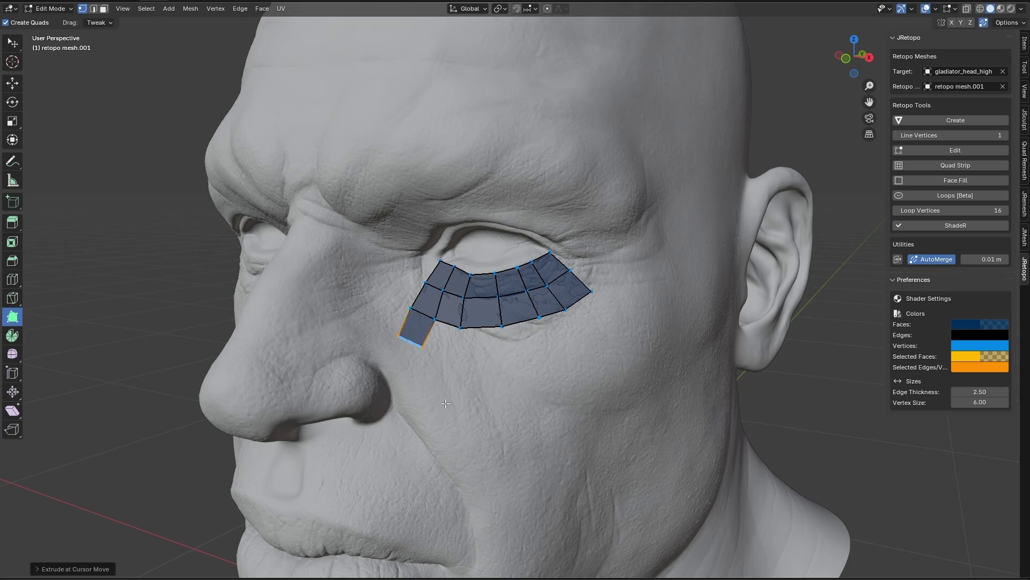
drag(434, 322, 455, 356)
right_click(455, 357)
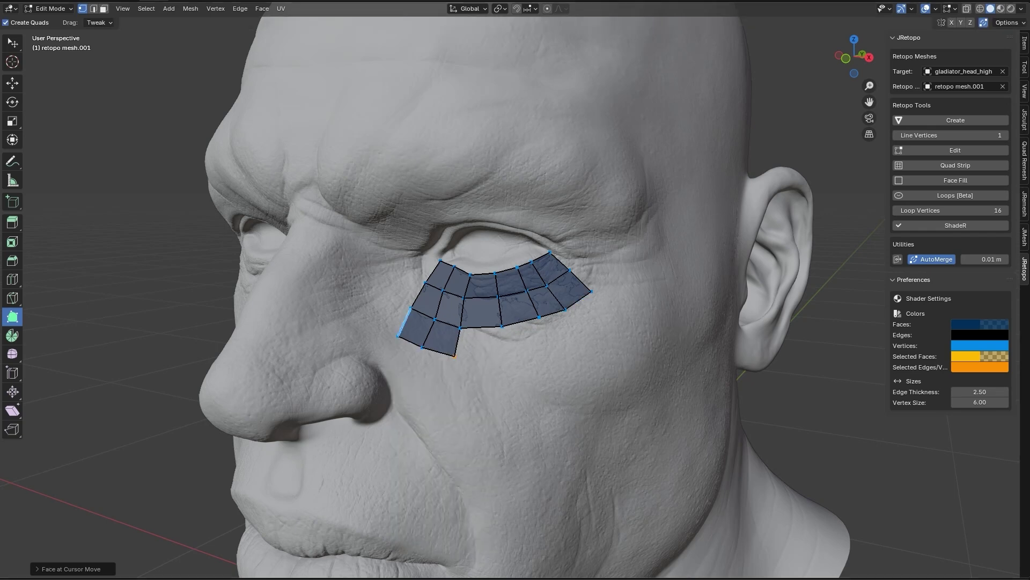
click(11, 42)
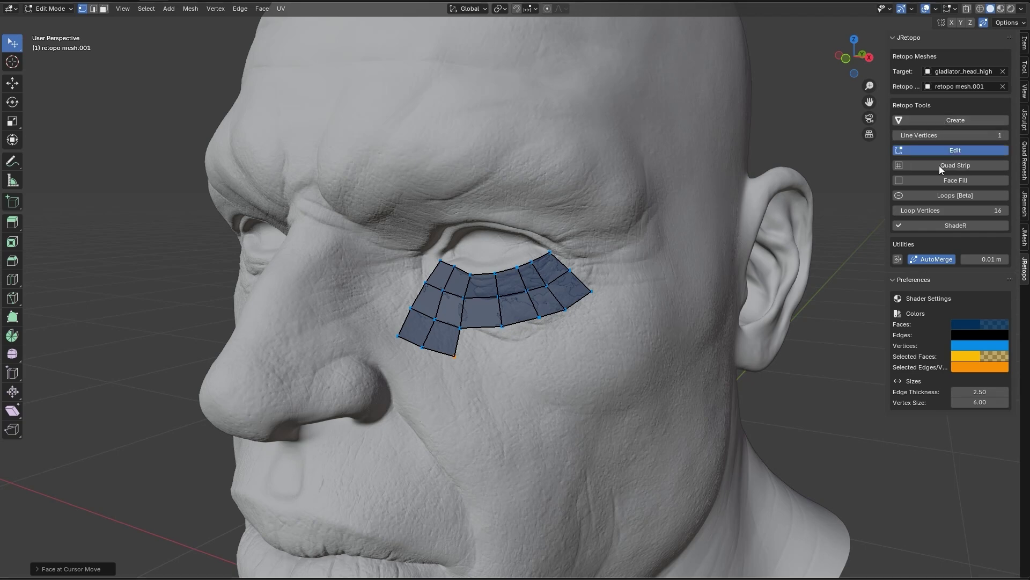
Step: Adjust a vertex on the patch's lower edge and set Line Vertices to 3
click(948, 150)
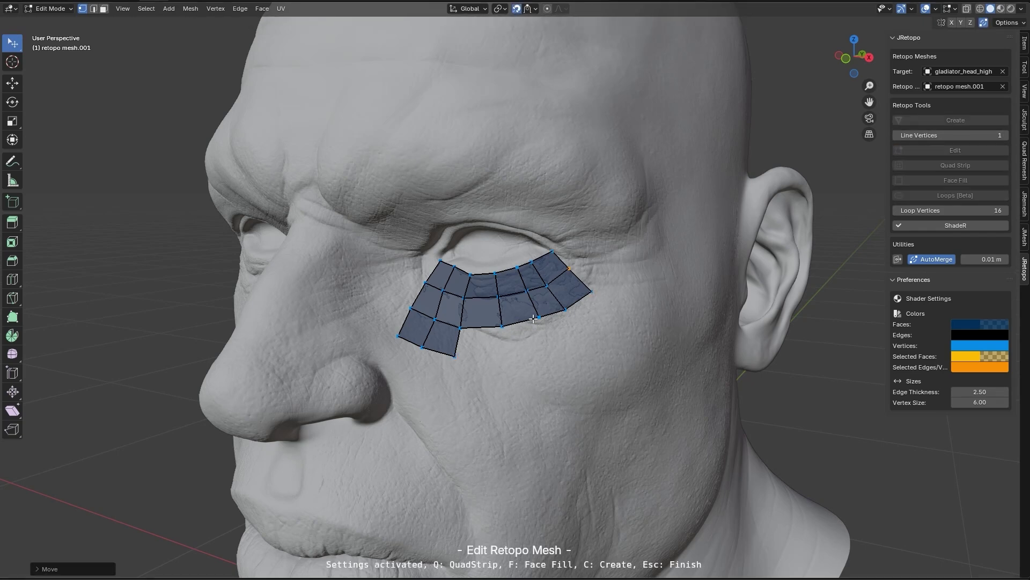
drag(501, 325, 500, 326)
key(Escape)
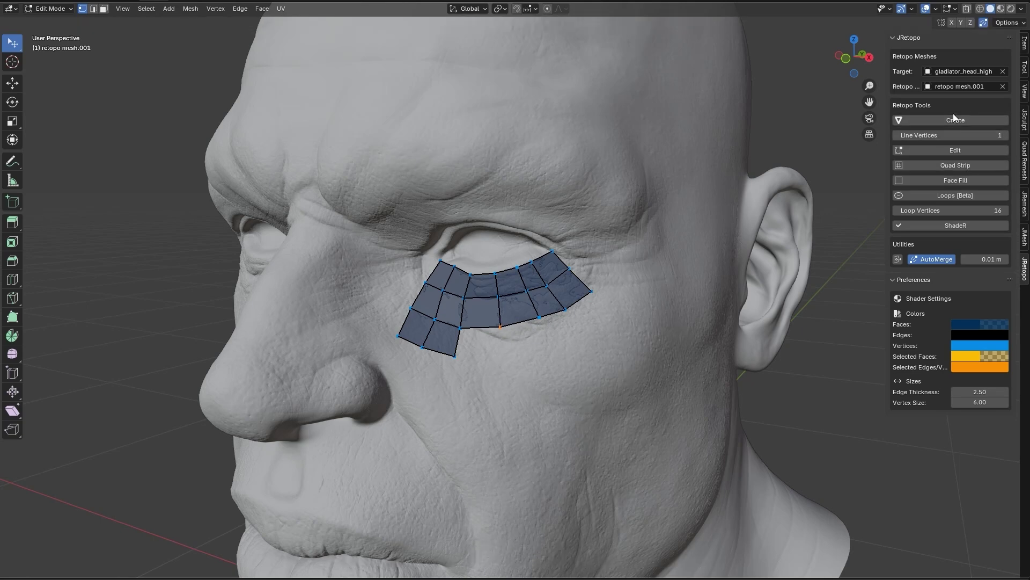
click(1005, 136)
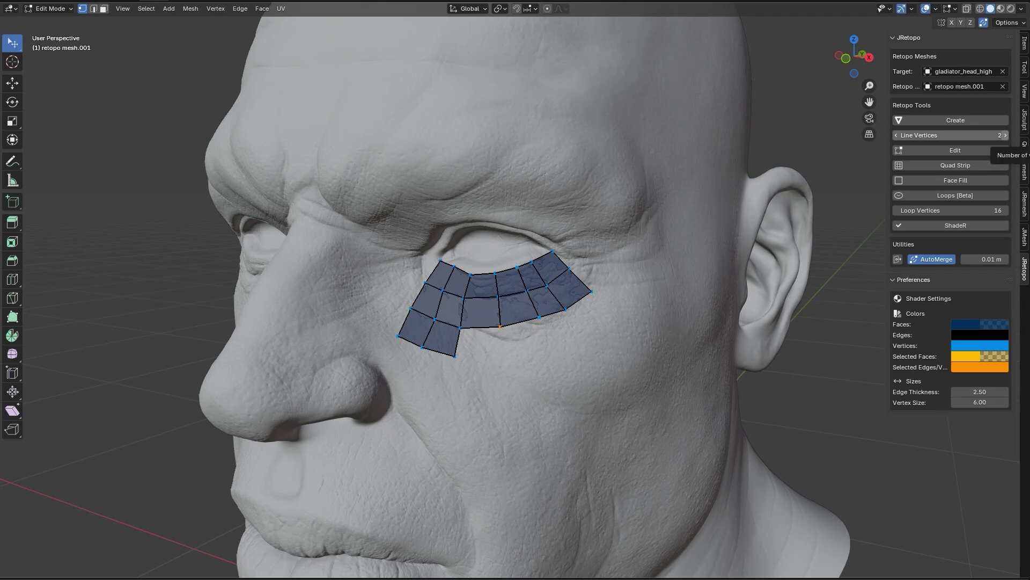
Step: Draw four guide lines from the eye patch's lower edge down onto the cheek
click(960, 121)
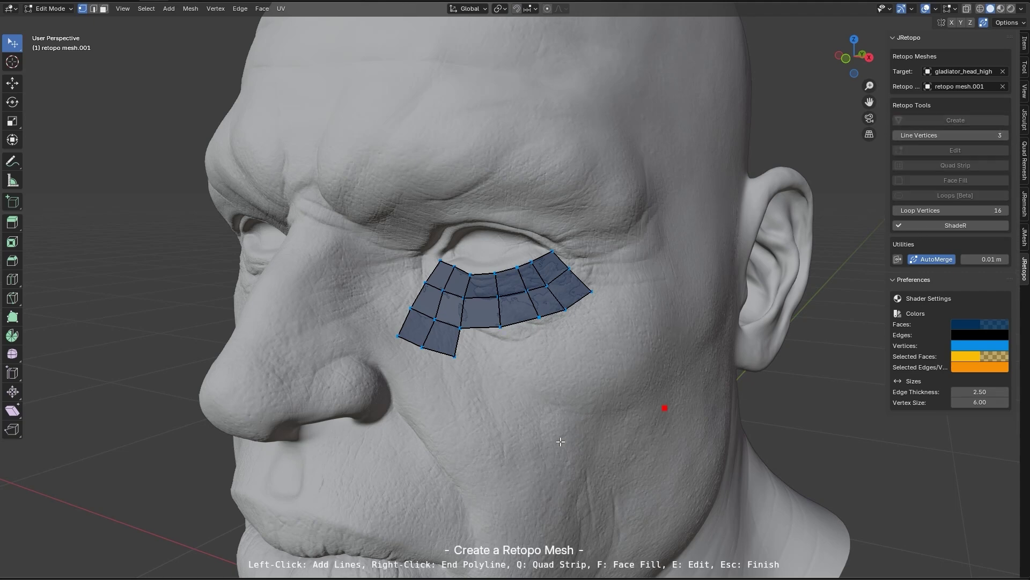
click(501, 327)
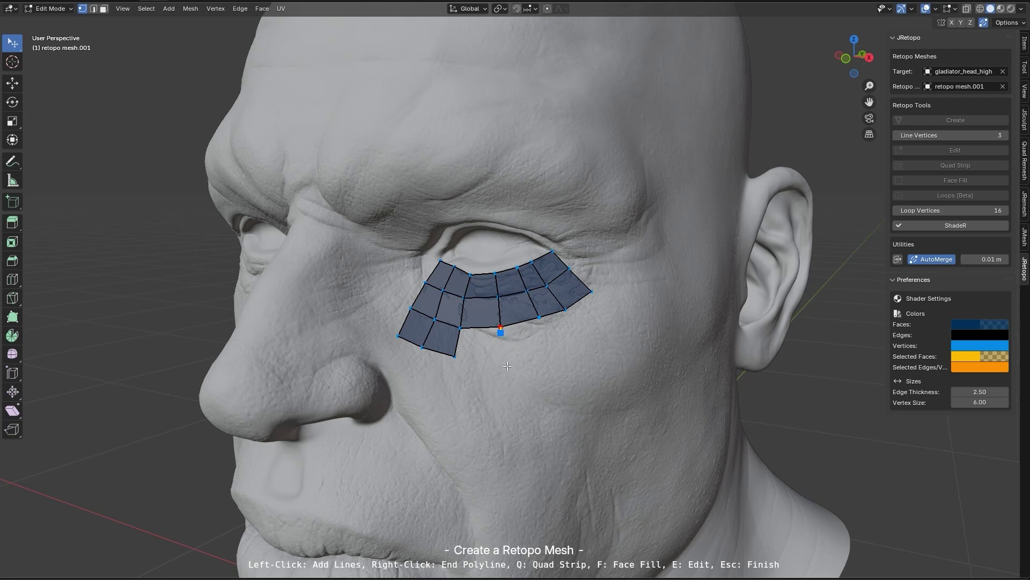
click(511, 398)
right_click(530, 405)
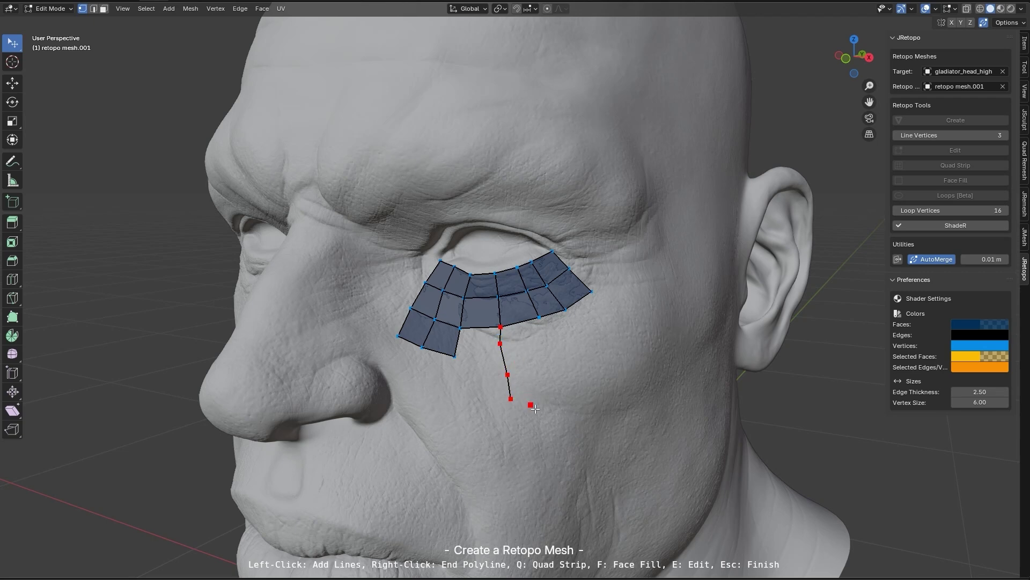
click(539, 319)
click(553, 389)
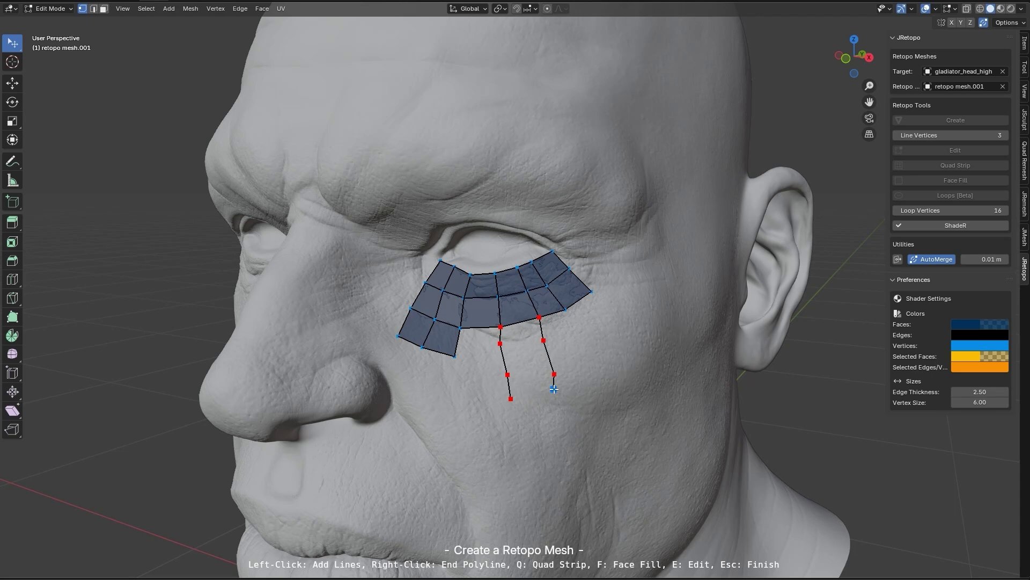
right_click(576, 328)
click(585, 346)
click(600, 377)
right_click(599, 377)
click(590, 291)
click(636, 354)
Step: Face Fill quads between the four cheek guide lines, out to the outermost line
key(f)
scroll(617, 354, up, 3)
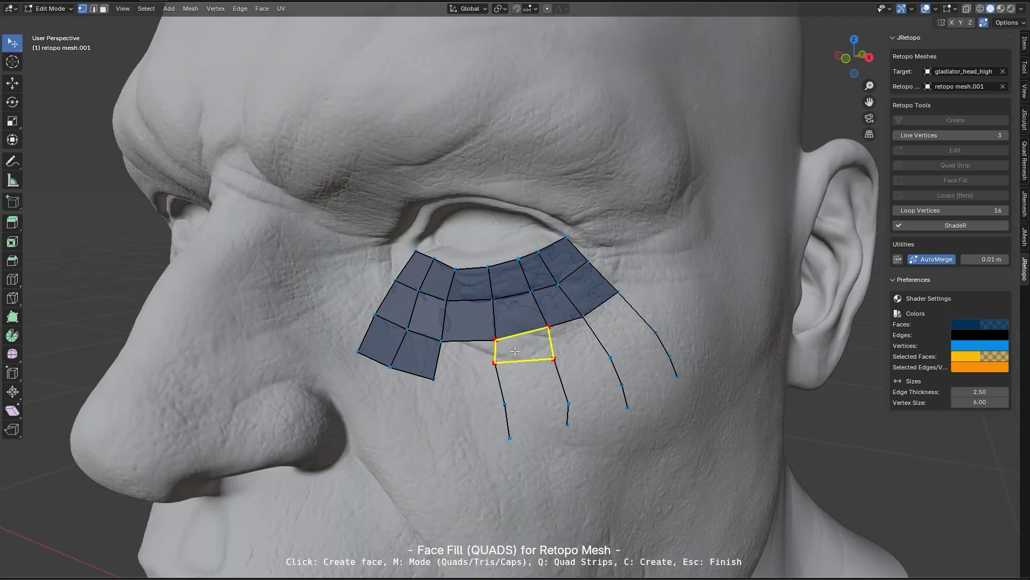
click(523, 349)
click(531, 384)
click(534, 420)
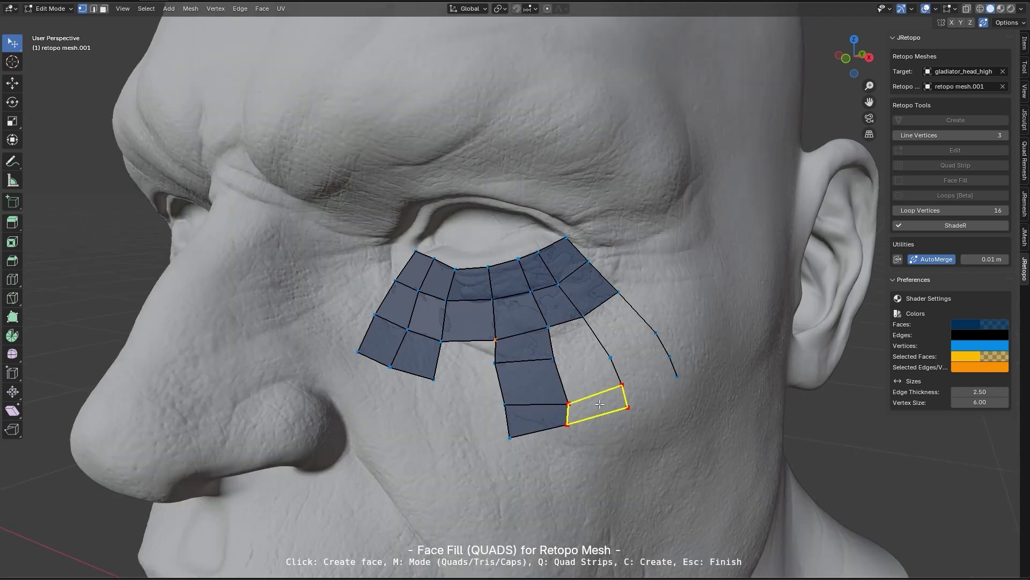
click(598, 404)
click(587, 378)
click(573, 349)
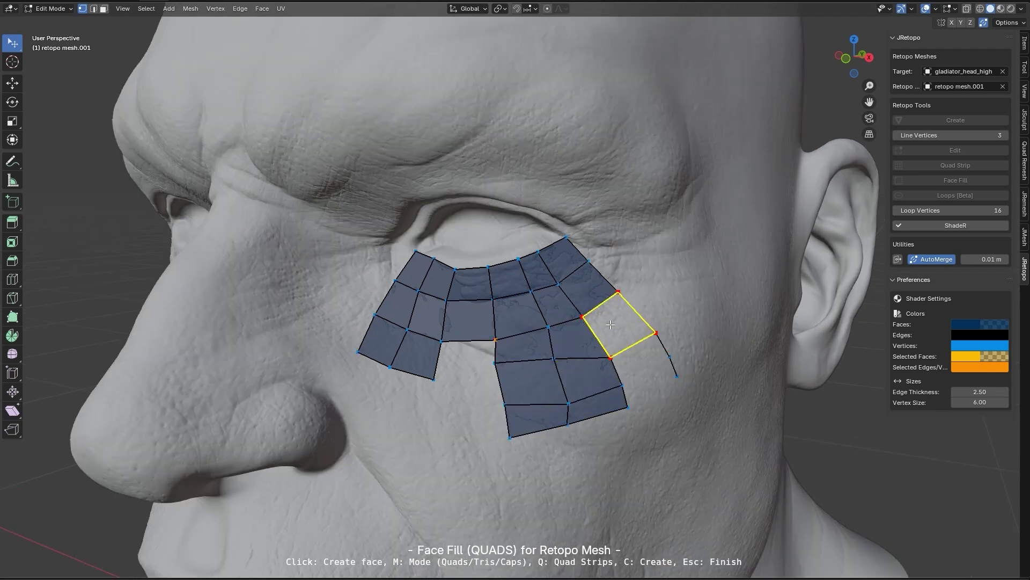
click(610, 325)
click(632, 364)
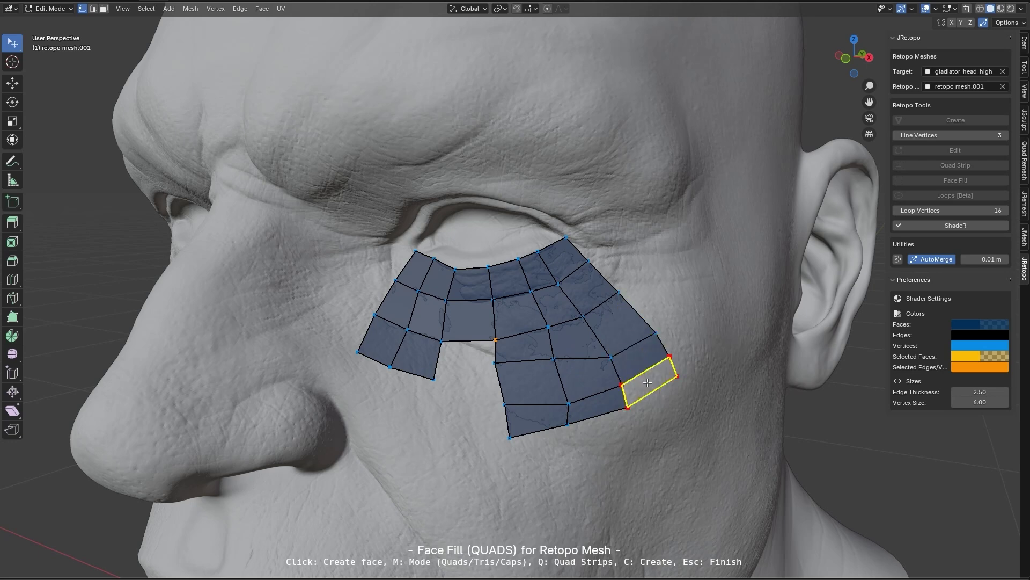
click(648, 382)
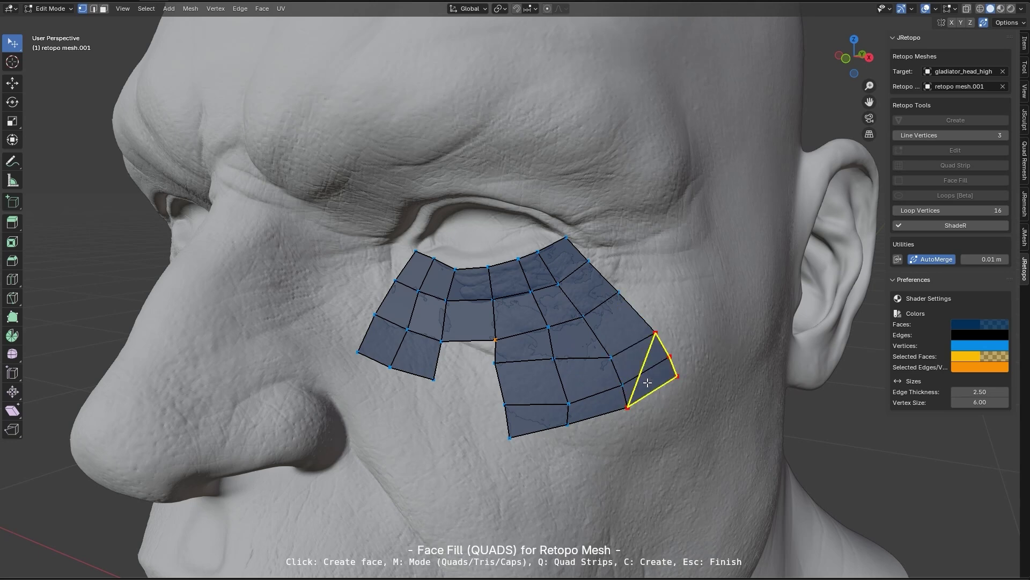
key(Escape)
Step: Drag cheek patch vertices into better positions in retopo Edit mode
click(941, 149)
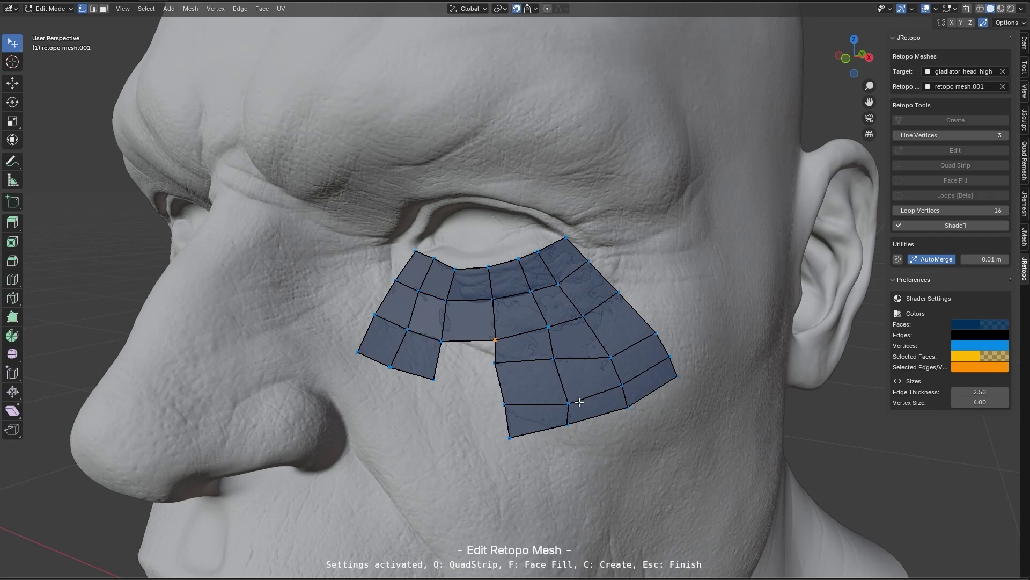
drag(563, 398, 557, 393)
drag(609, 356, 646, 320)
Step: Nudge one more cheek vertex, then scroll the Jretopo Tools page to its Create and Quad Strip Tool sections
click(677, 377)
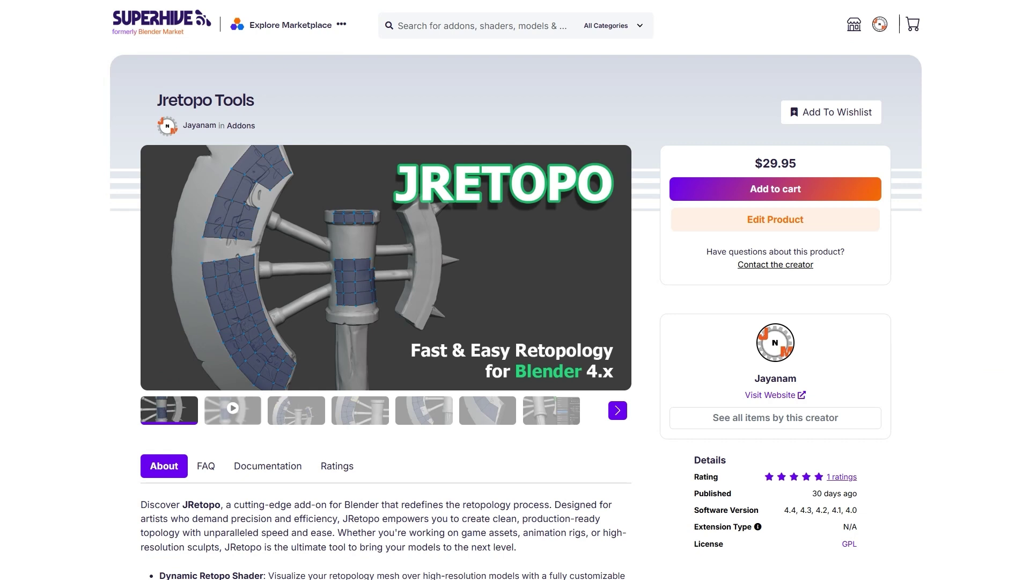
scroll(515, 290, down, 2)
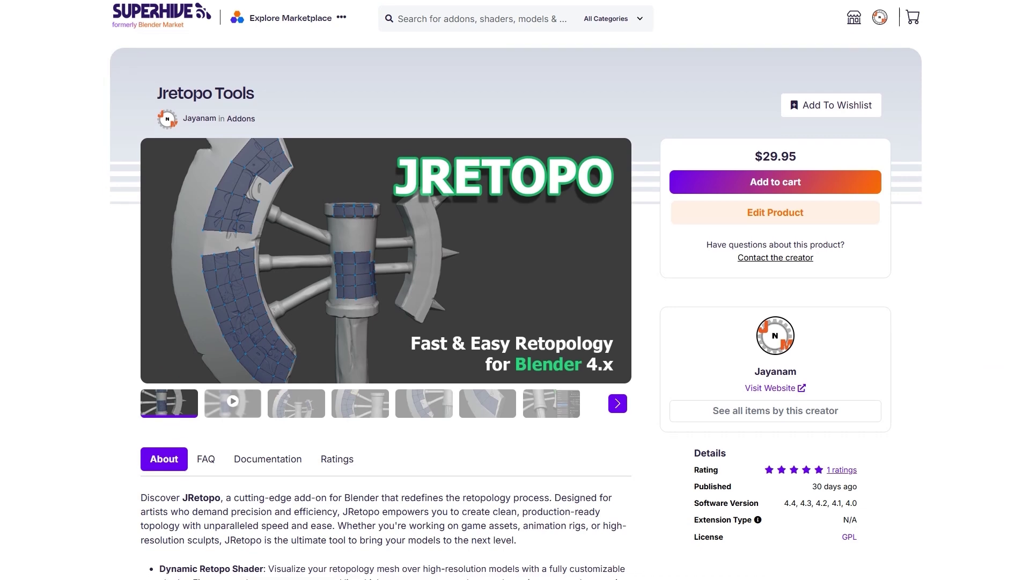
scroll(515, 290, down, 3)
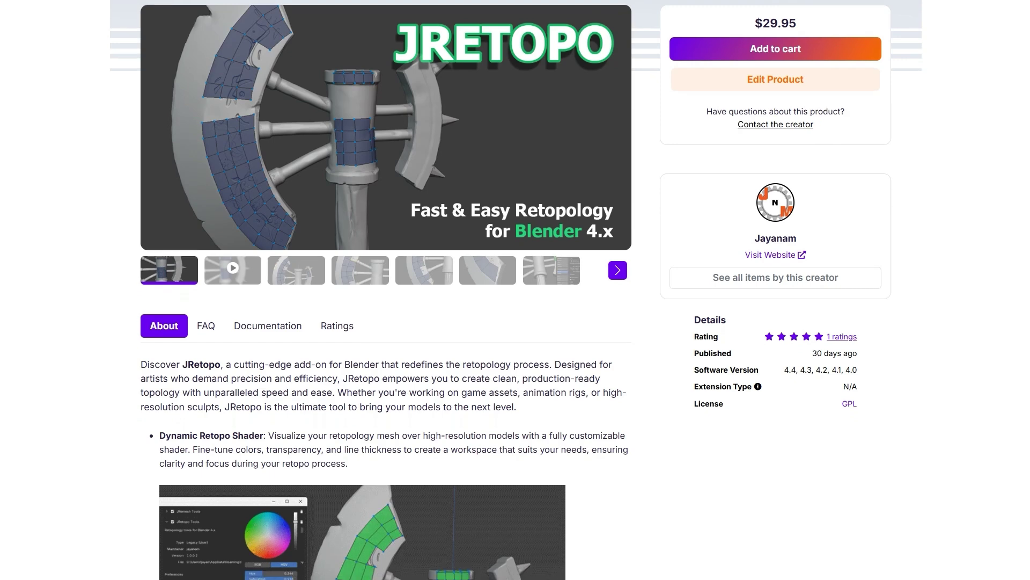
scroll(515, 290, down, 3)
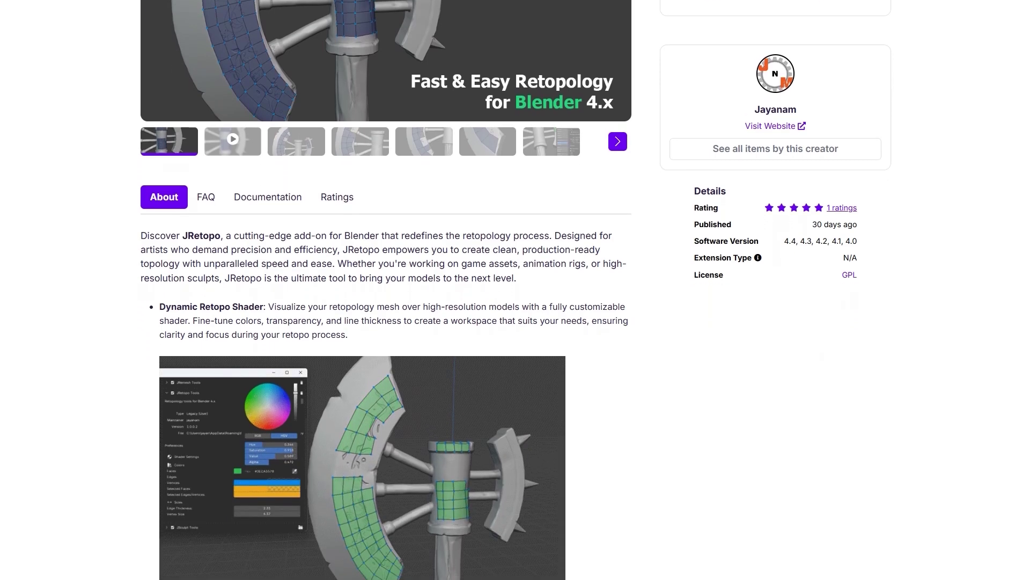
scroll(515, 290, down, 3)
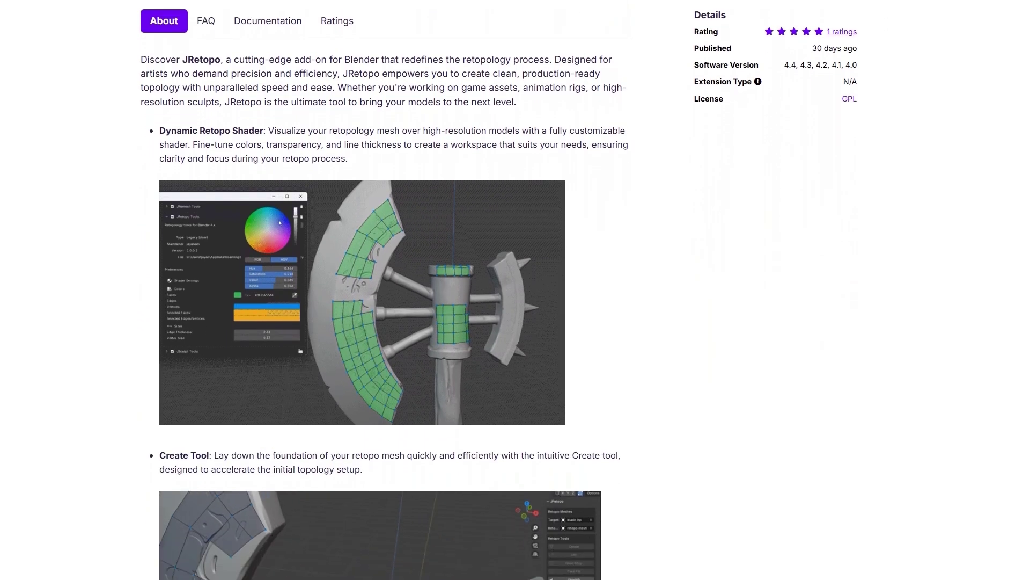
scroll(515, 290, down, 3)
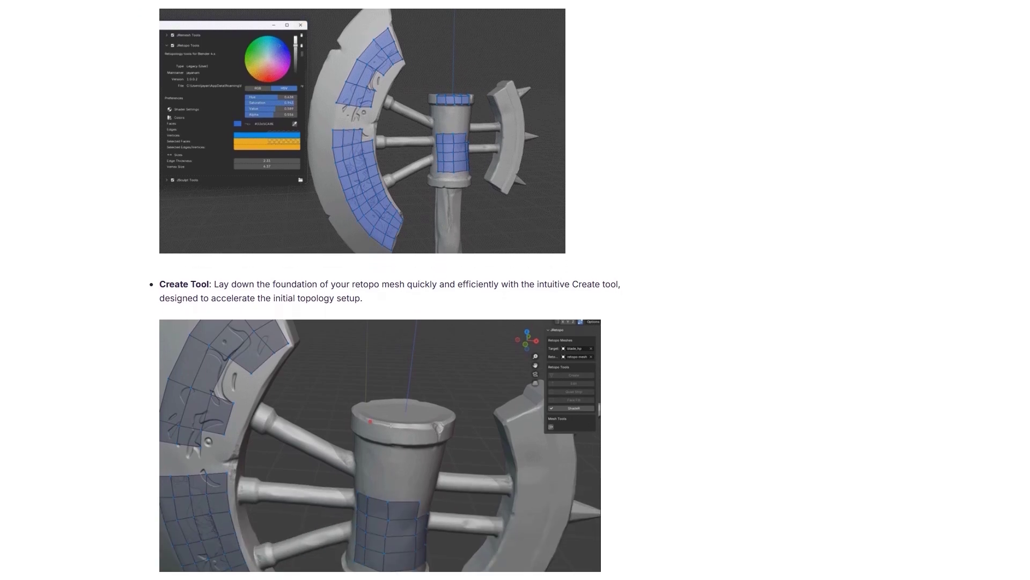
scroll(515, 290, down, 3)
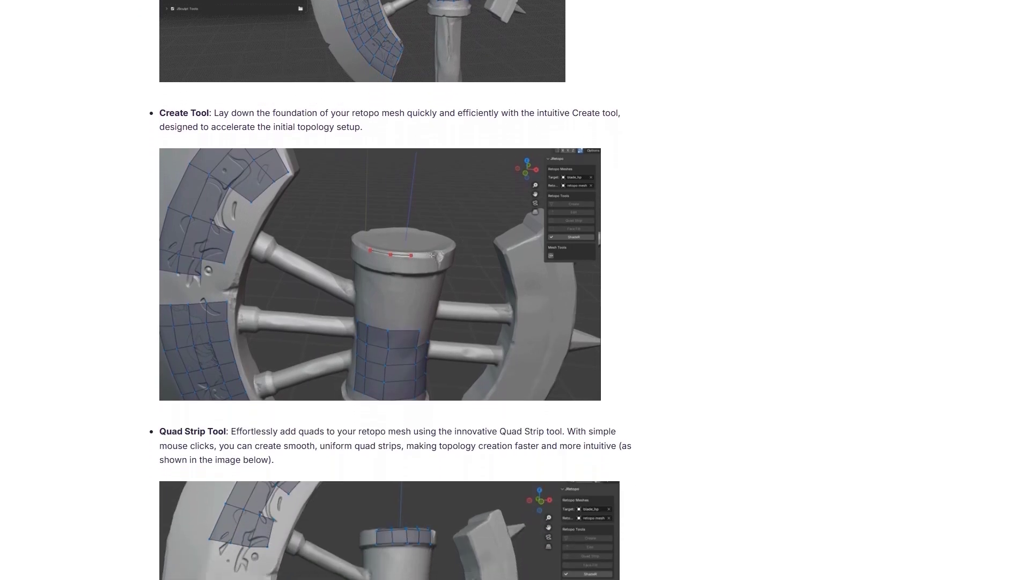